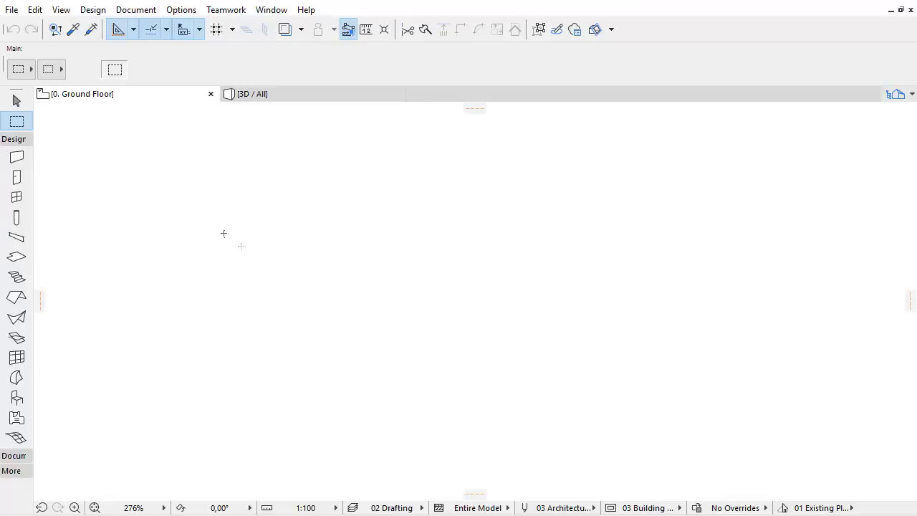
- Open the File menu to reach the Libraries and Objects commands
click(13, 10)
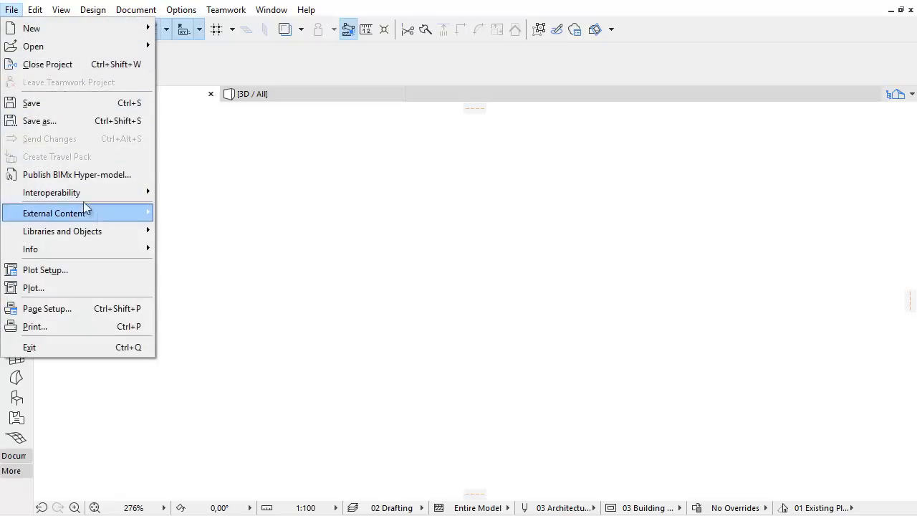
mouse_move(62, 232)
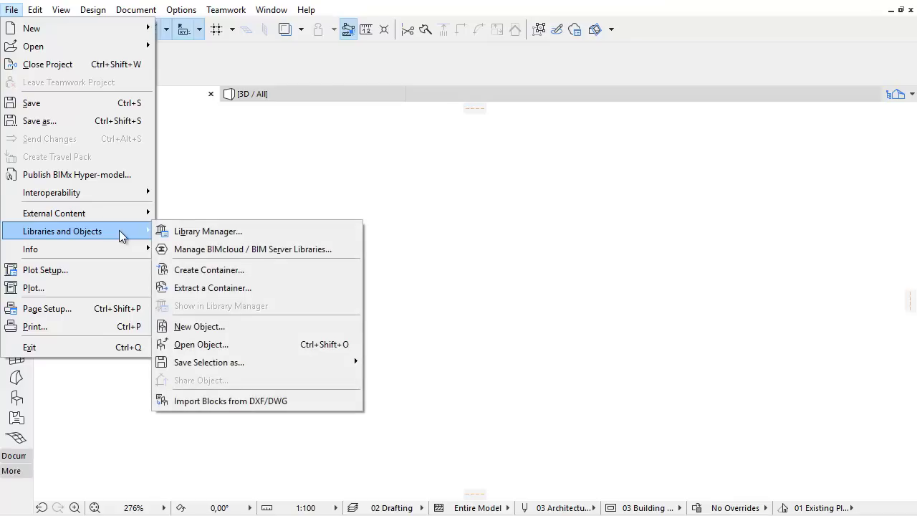
- Open the Open Library Part dialog, check its library sources, and cancel the file browser
click(260, 348)
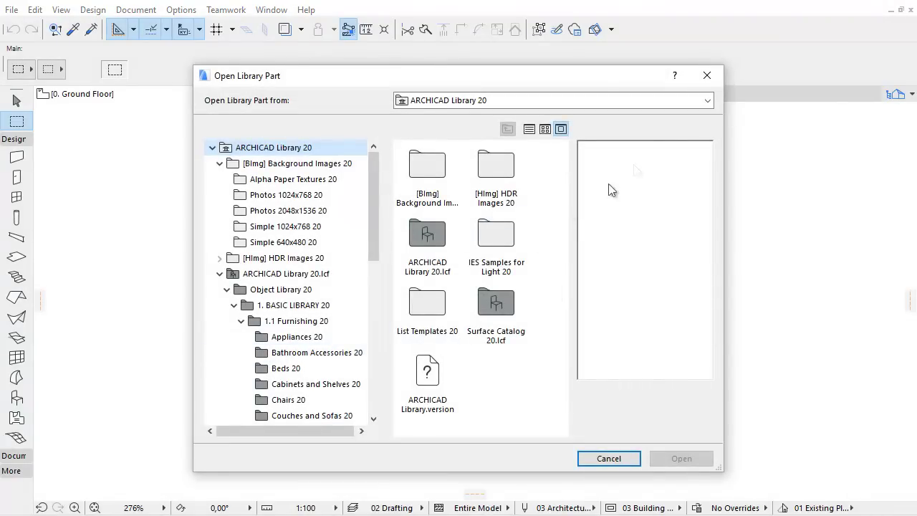
click(707, 101)
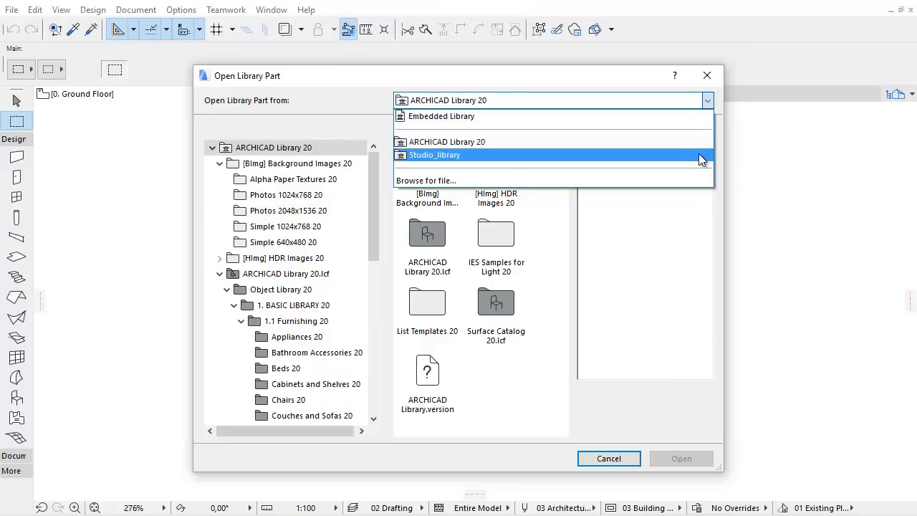
click(665, 181)
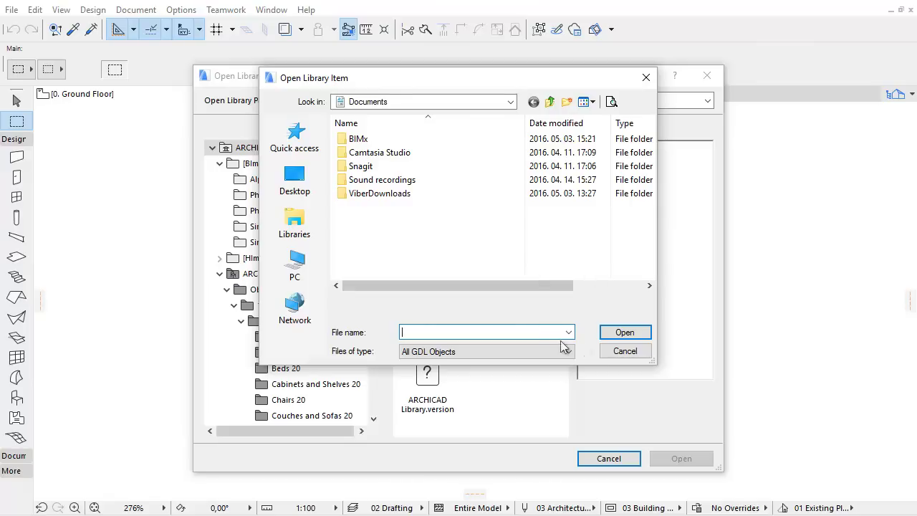
click(608, 351)
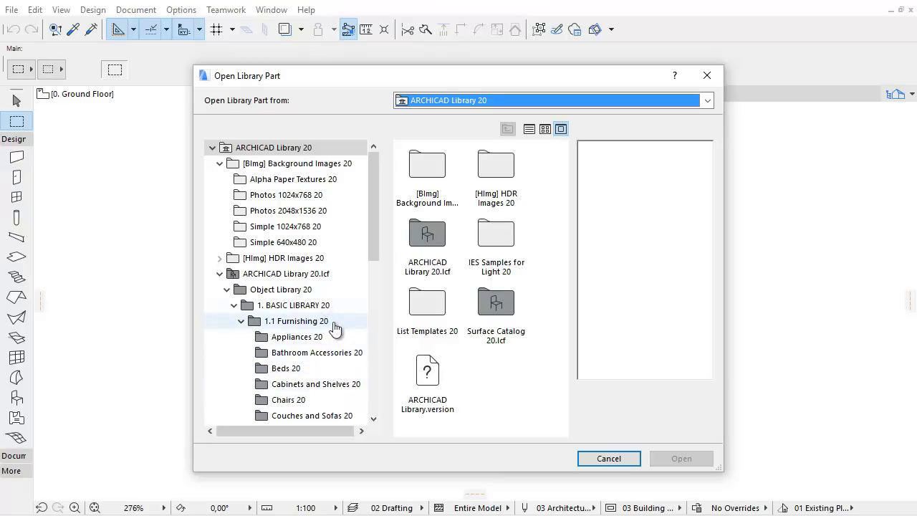
- Show the Appliances 20 objects in list, small-icon and large-icon views
click(301, 341)
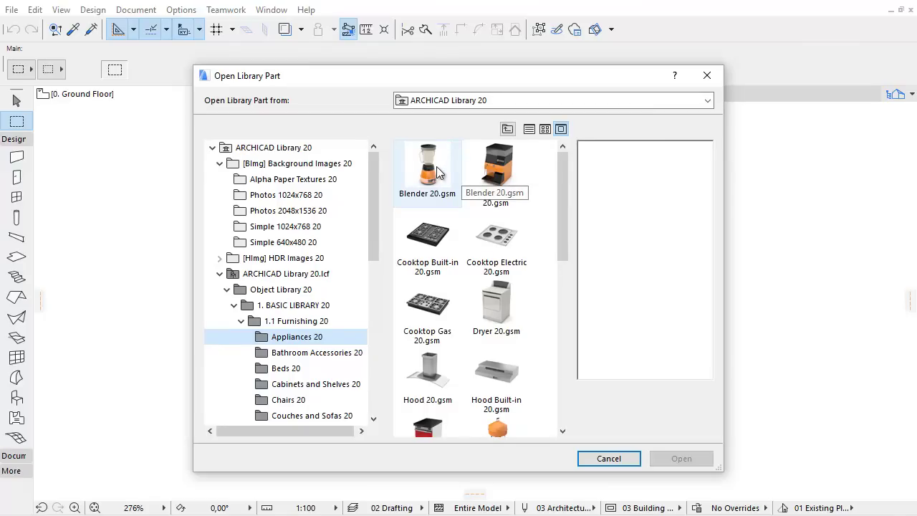
click(527, 129)
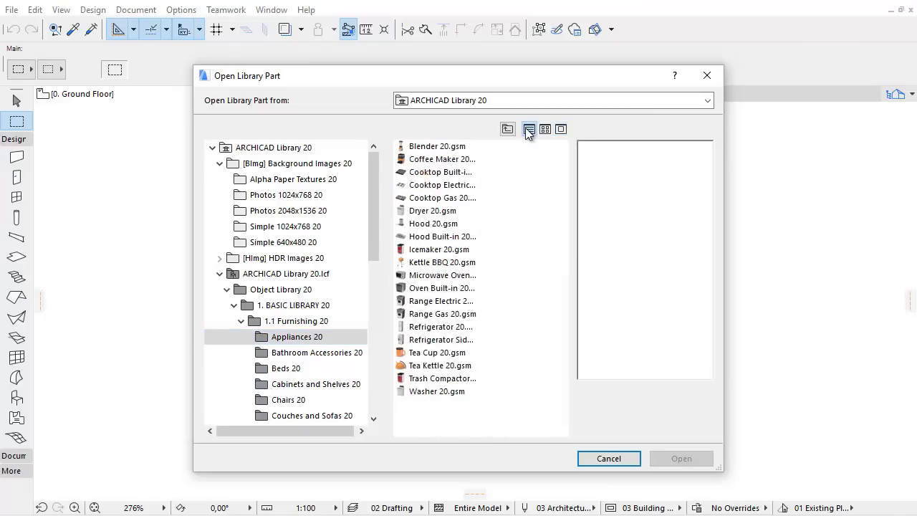
click(544, 129)
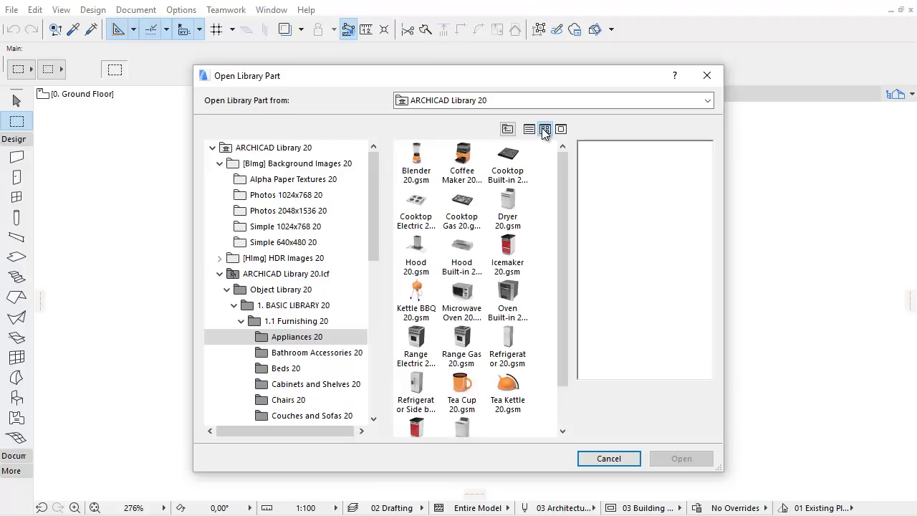
click(560, 129)
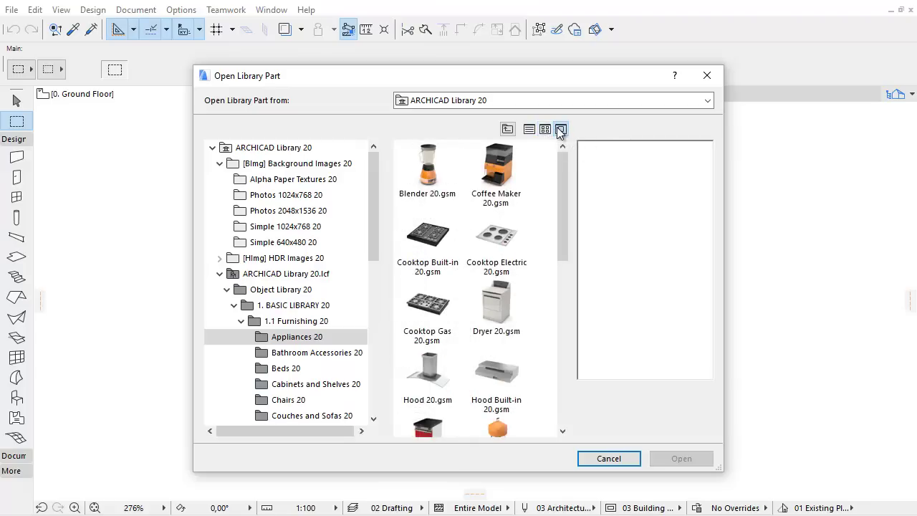
- Go up to 1. BASIC LIBRARY 20, then open 1.1 Furnishing 20 and Beds 20
click(507, 129)
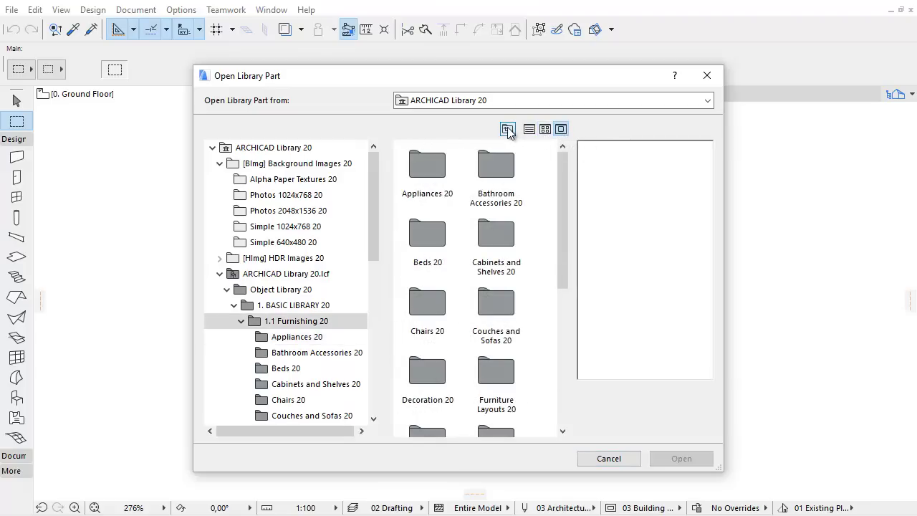
click(507, 129)
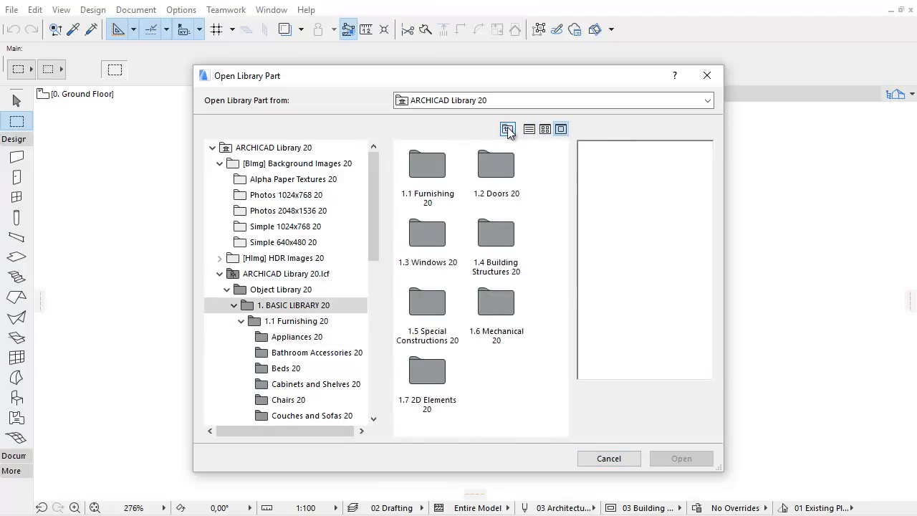
click(437, 168)
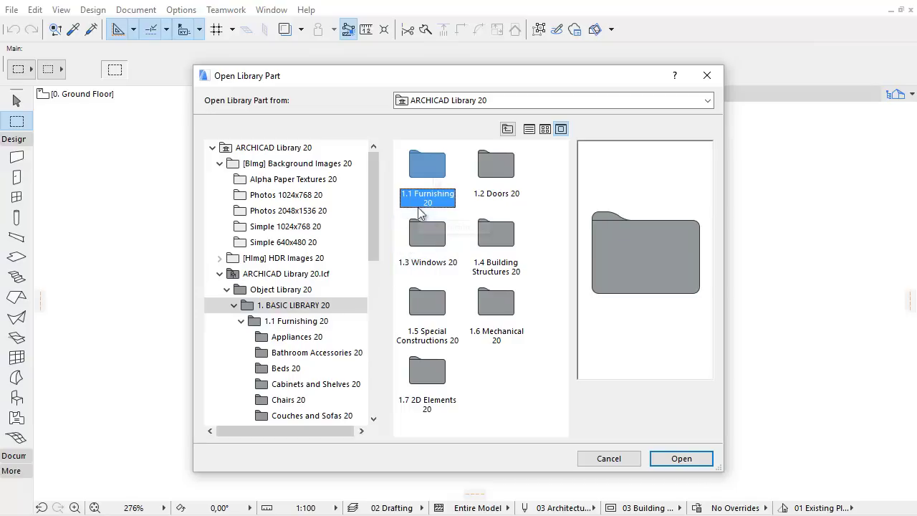
double_click(438, 170)
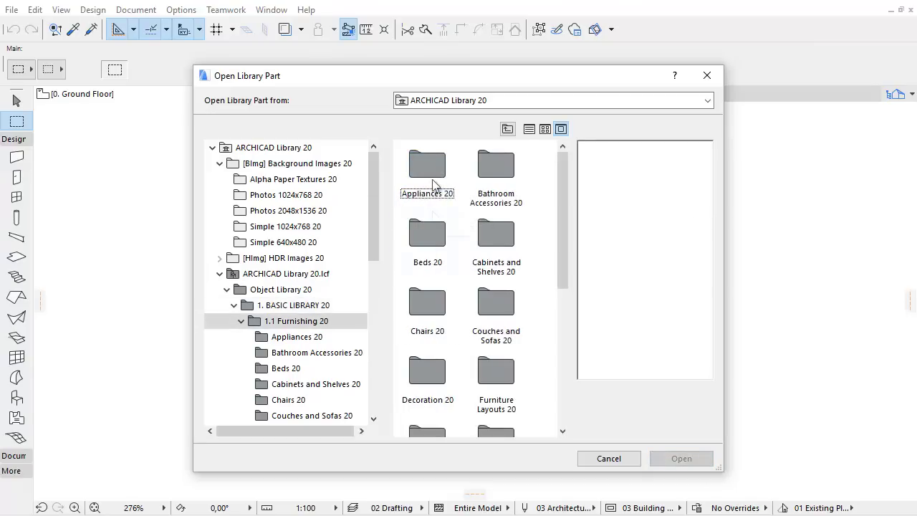
double_click(433, 232)
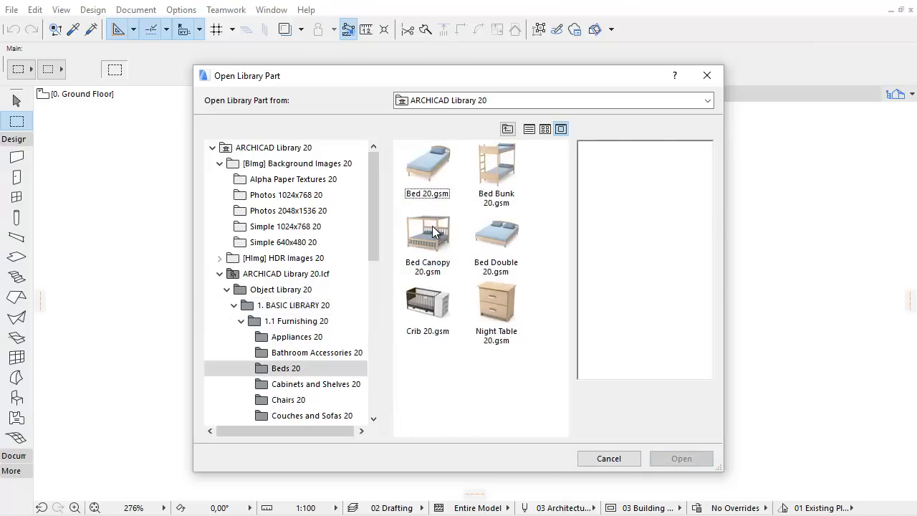
- Preview Bed Canopy 20.gsm and the clear and cloudy sky photos in Photos 1024x768 20
click(432, 231)
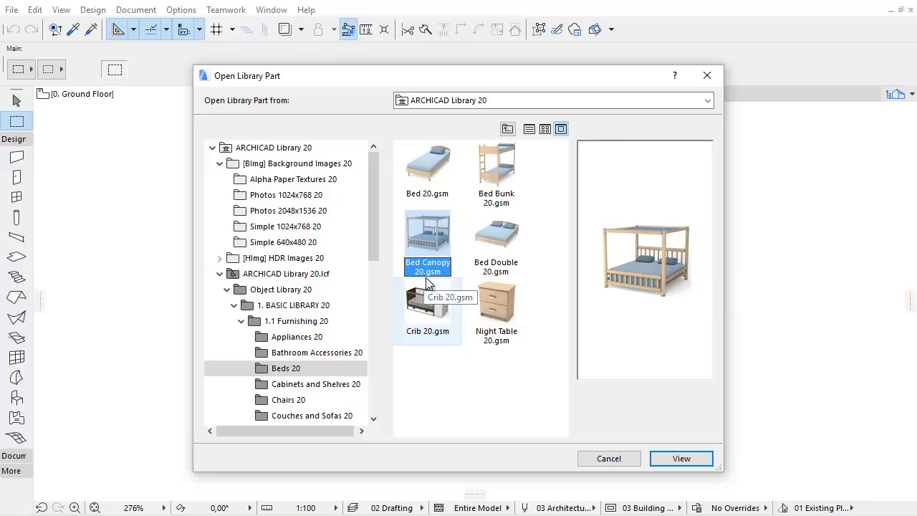
click(286, 195)
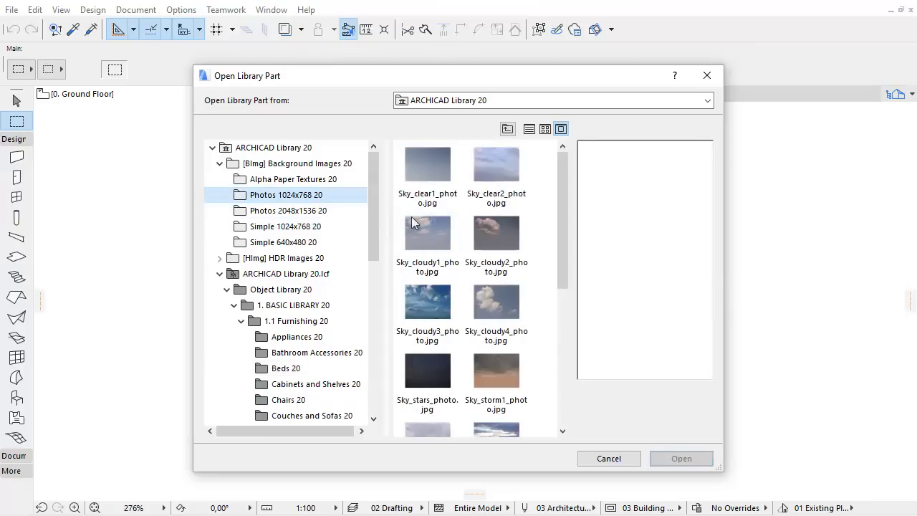
click(439, 195)
click(435, 224)
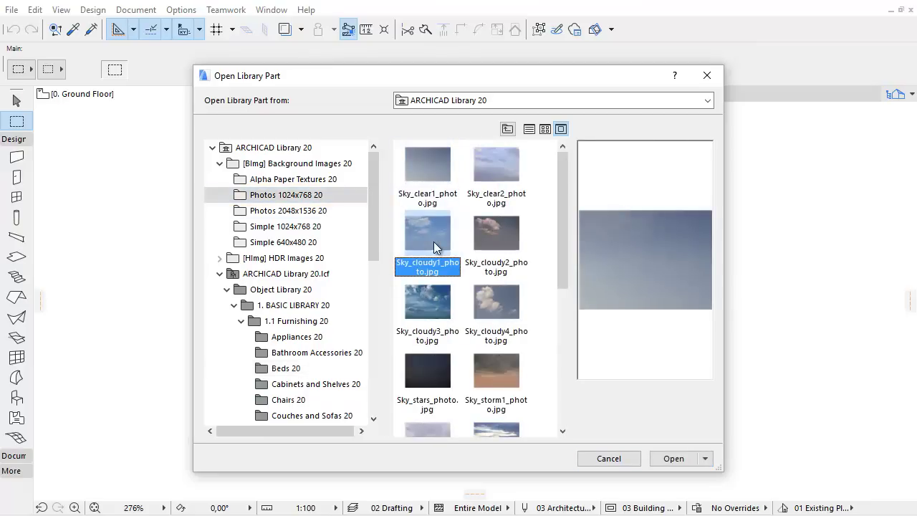
- Browse Templates 20 and preview Components_Keys.txt and Descriptors_keys.txt
drag(373, 230, 361, 390)
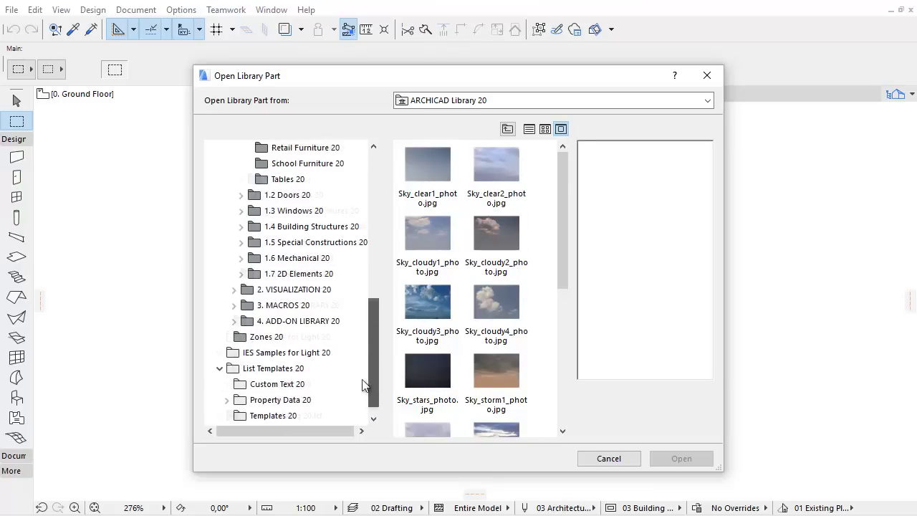
click(297, 401)
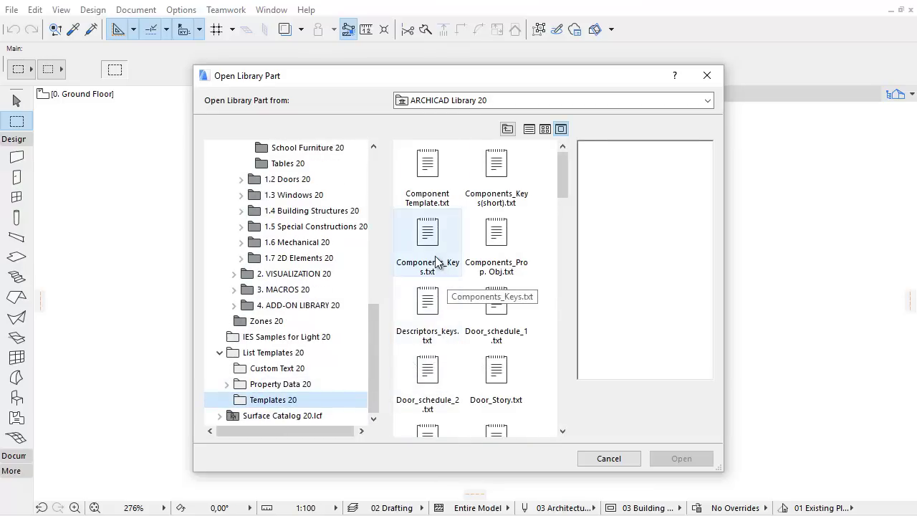
click(436, 261)
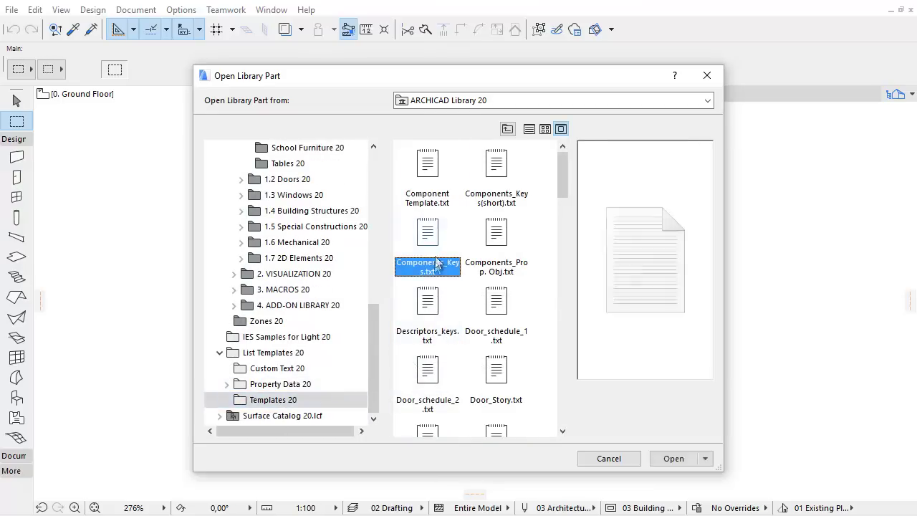
click(432, 310)
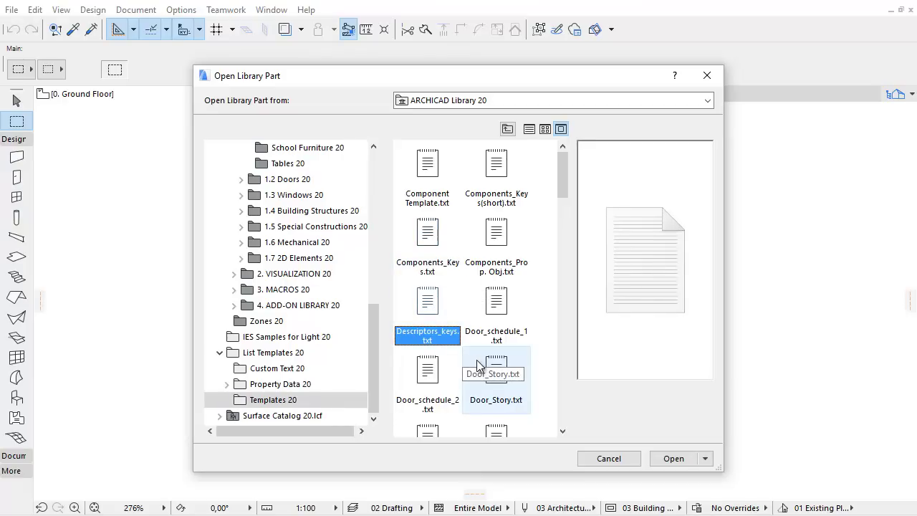
- Browse the Embedded Library's GSM > 01 Objects folder and preview OfficeTable.gsm
click(707, 100)
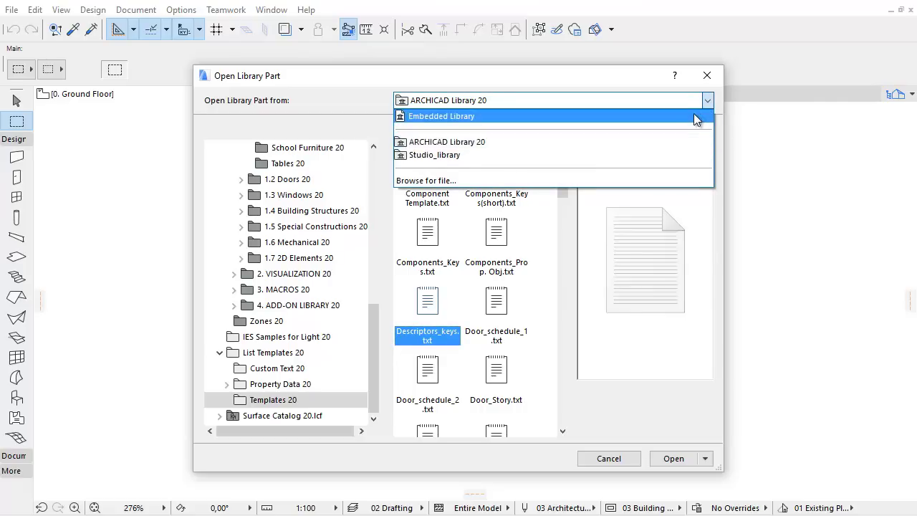
click(694, 119)
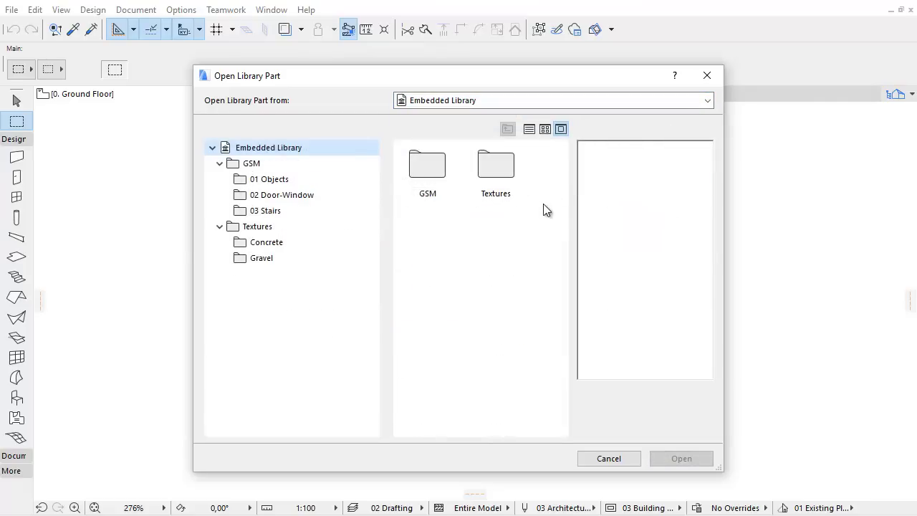
double_click(443, 186)
double_click(443, 185)
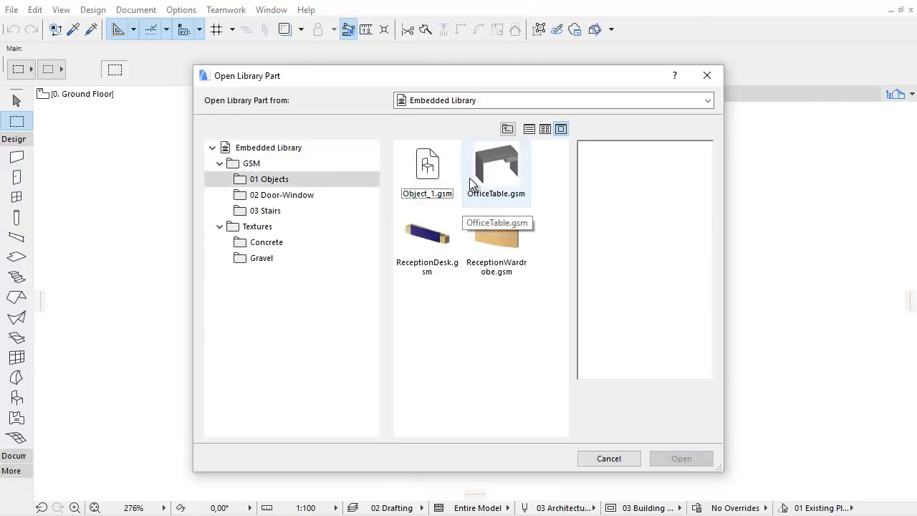
click(474, 177)
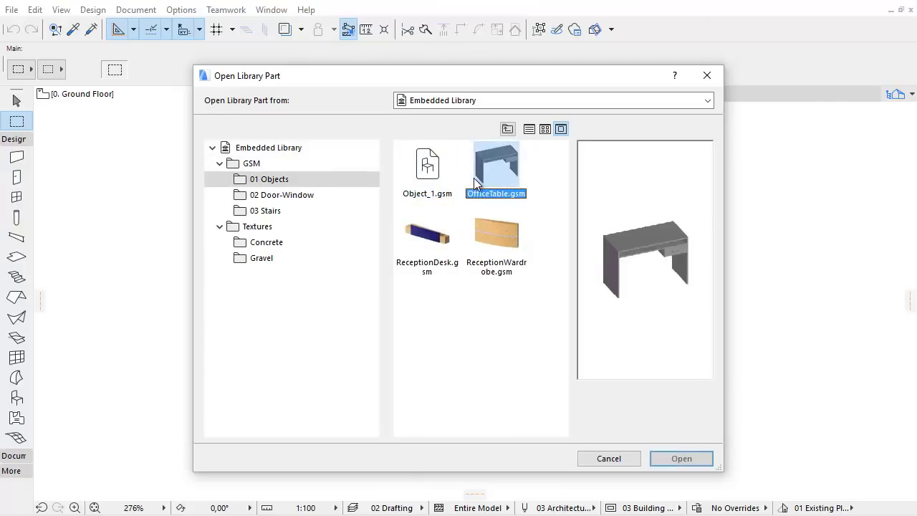
- Switch the library source to ARCHICAD Library 20 and scroll its folder tree
click(703, 101)
click(645, 143)
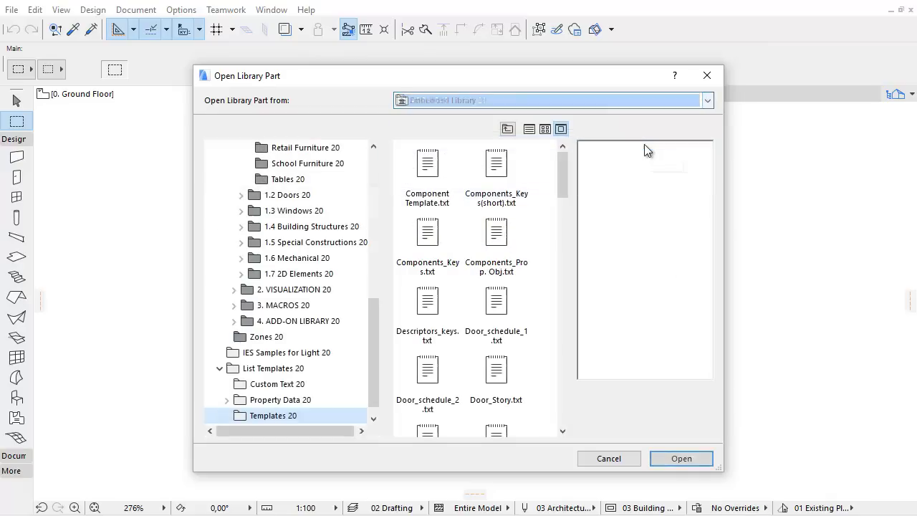
drag(373, 298, 398, 193)
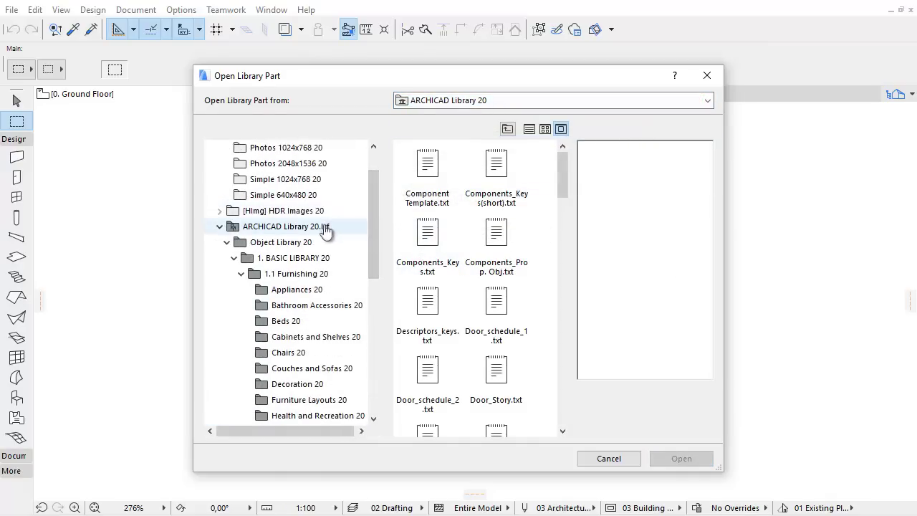
- Show ARCHICAD Library 20.lcf, then return to Embedded Library > 01 Objects and pick ReceptionWardrobe.gsm
click(325, 227)
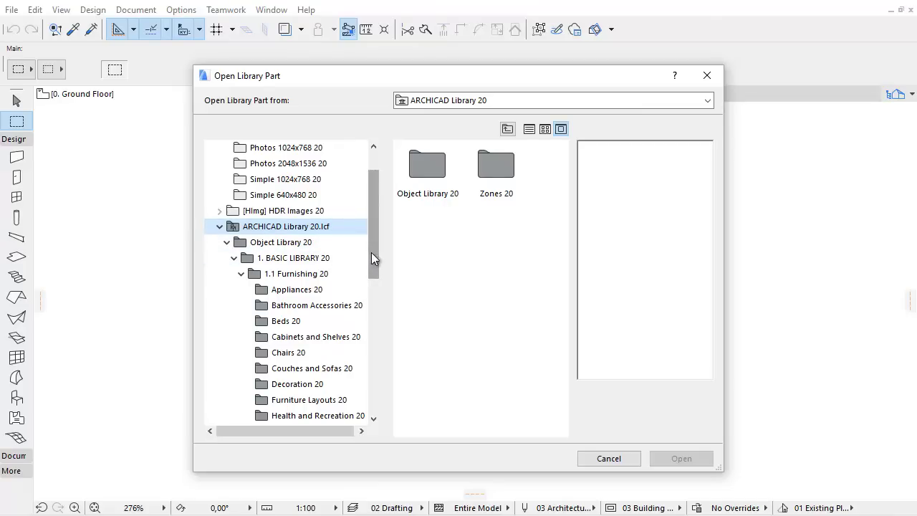
click(708, 103)
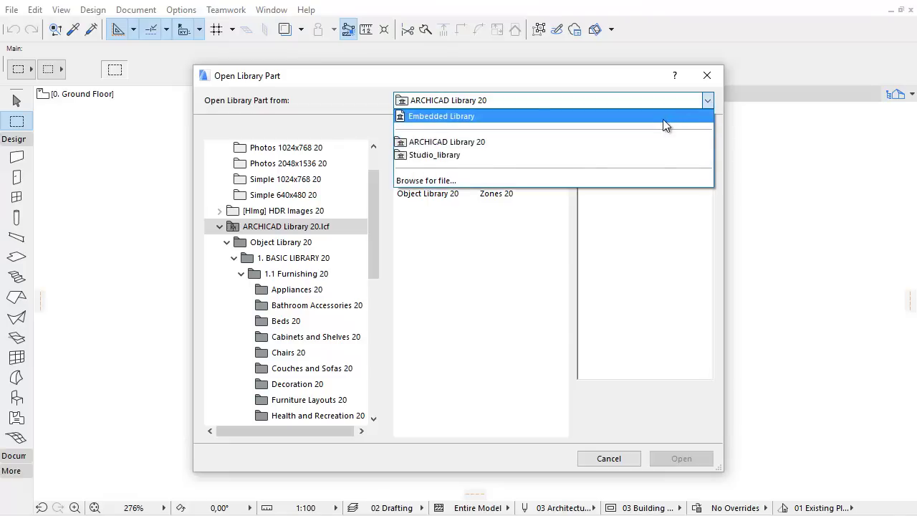
click(662, 120)
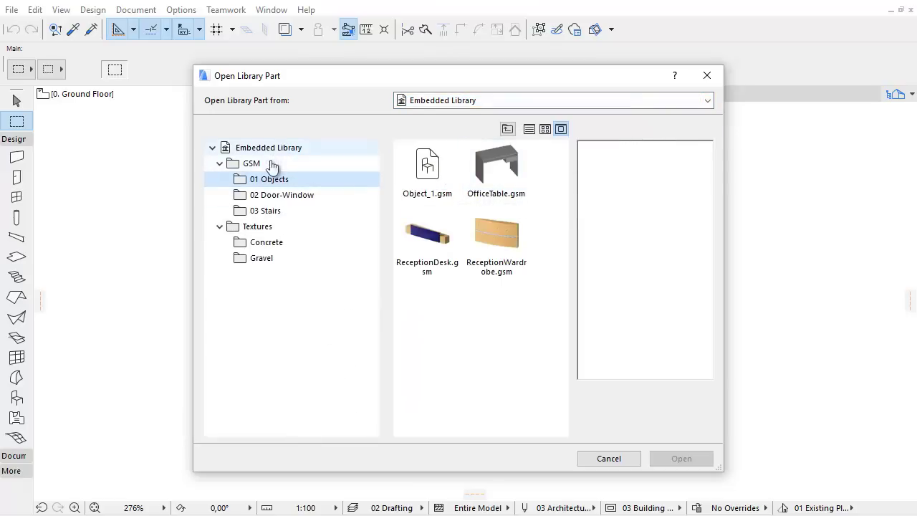
click(281, 182)
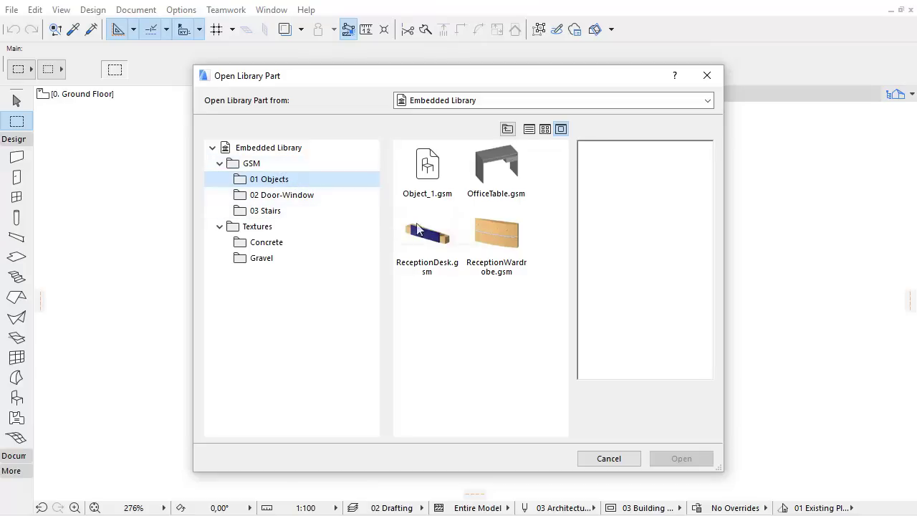
click(500, 242)
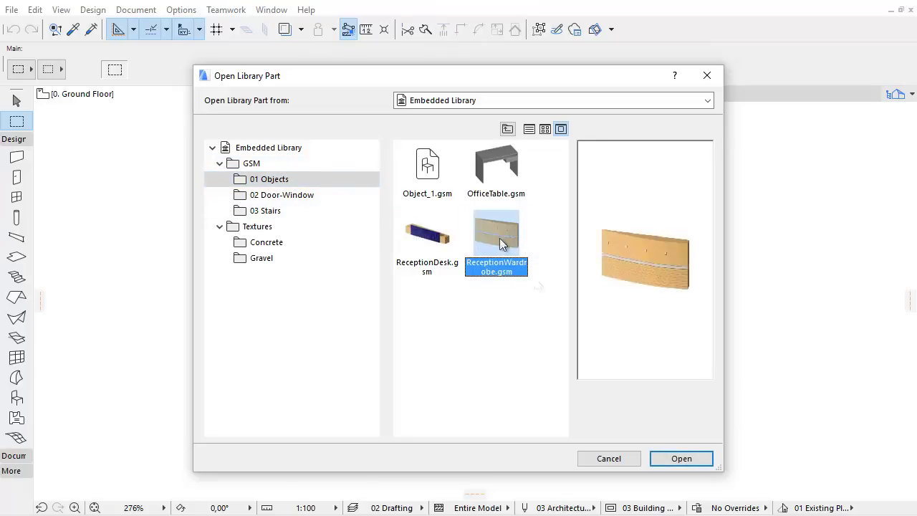
- Open ReceptionWardrobe.gsm for editing, save it, and close its editor window
click(703, 461)
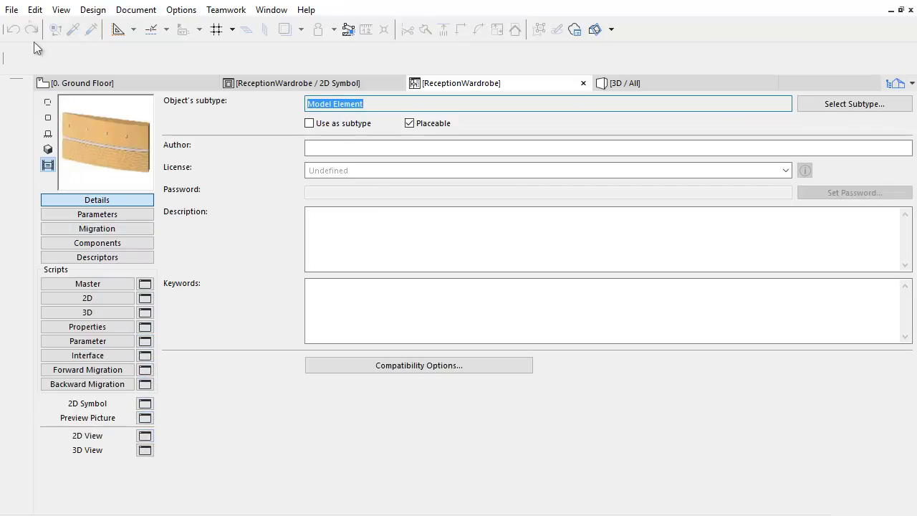
click(12, 10)
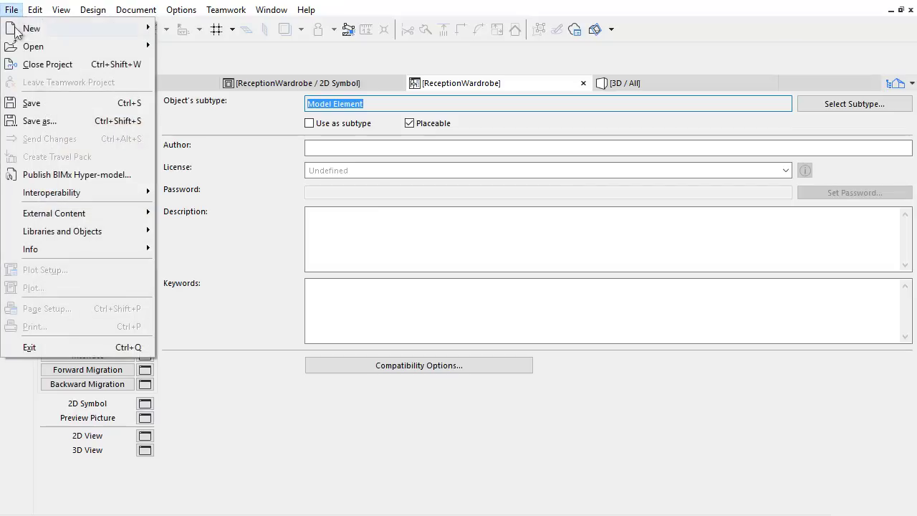
click(59, 102)
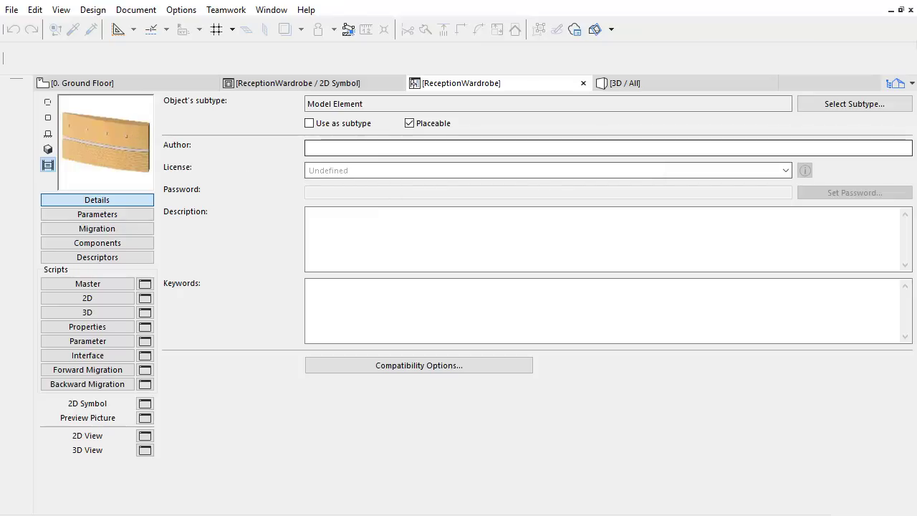
click(911, 10)
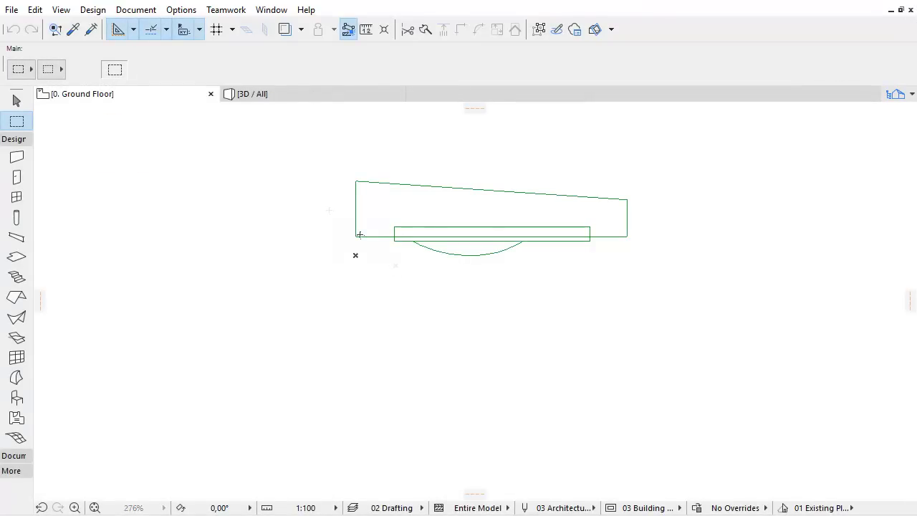
- Select the placed ReceptionDesk with Ctrl+A and open it via Libraries and Objects > Open Object
key(ctrl+a)
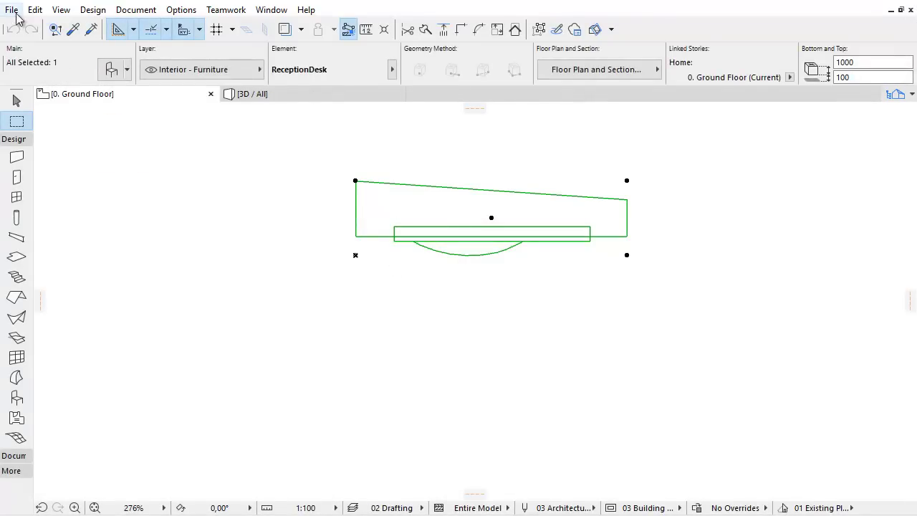
click(12, 10)
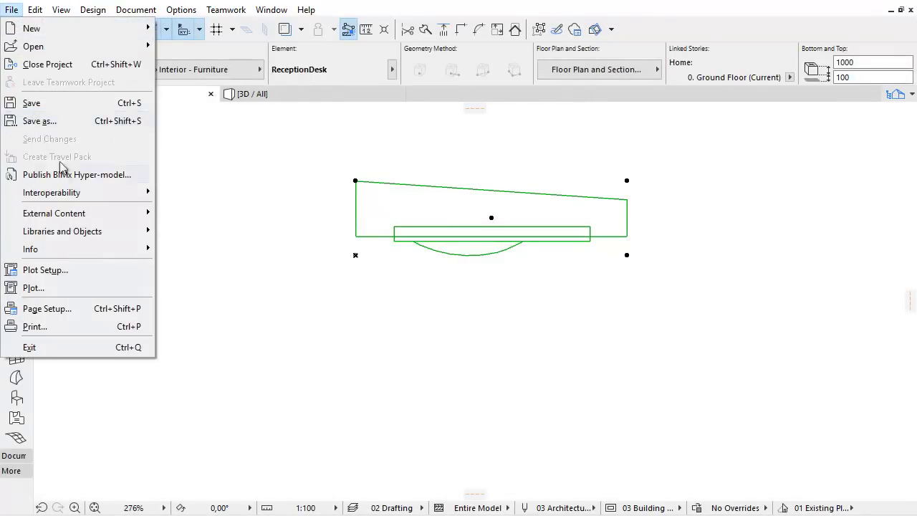
mouse_move(62, 230)
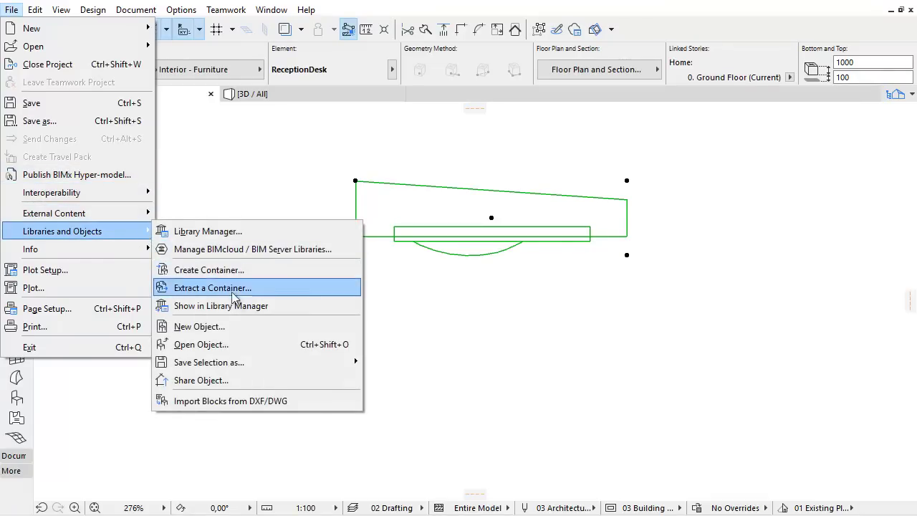
click(274, 344)
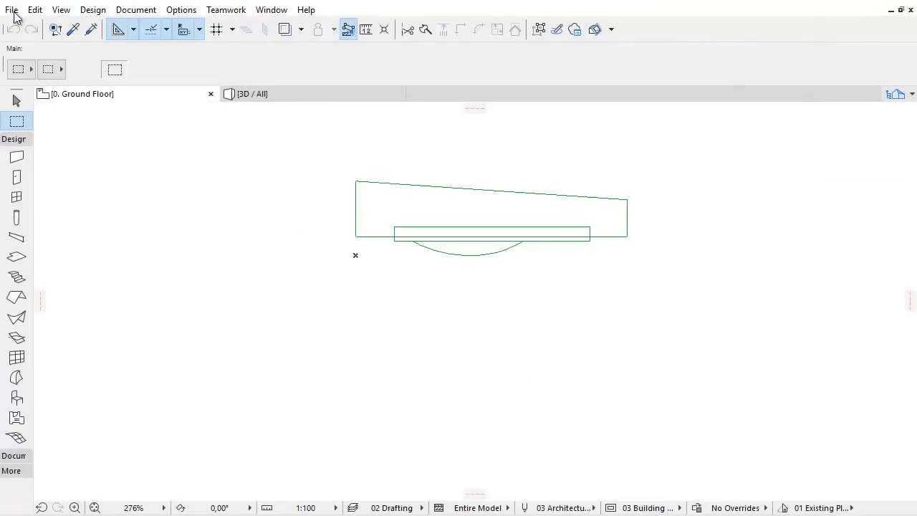
- Open the Open Library Part dialog and switch its source to ARCHICAD Library 20
click(12, 10)
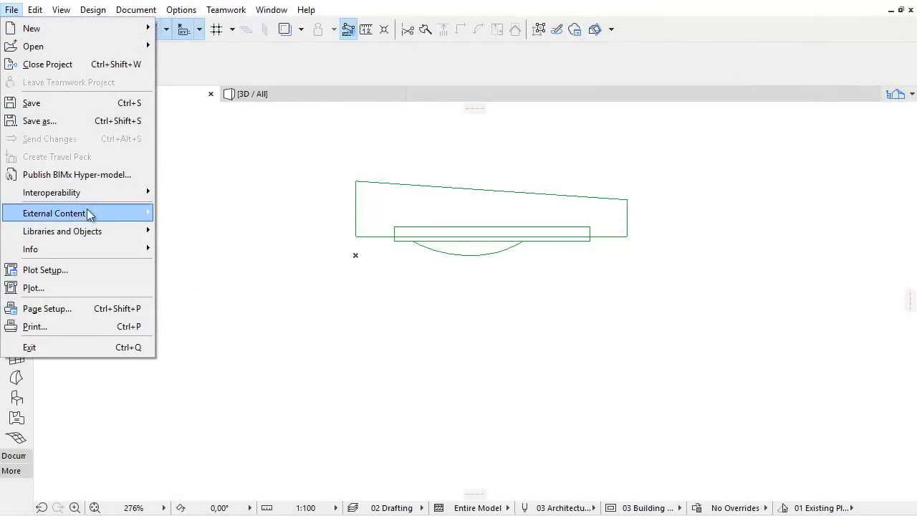
mouse_move(62, 231)
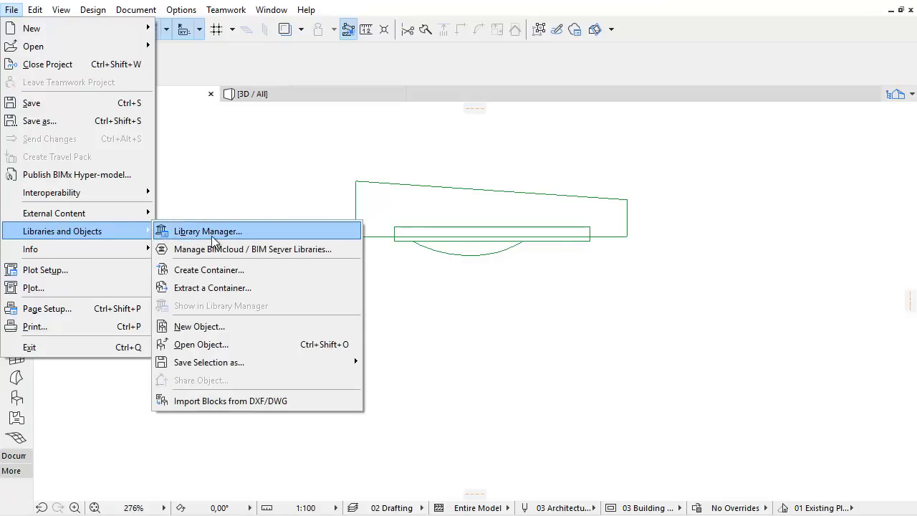
click(207, 345)
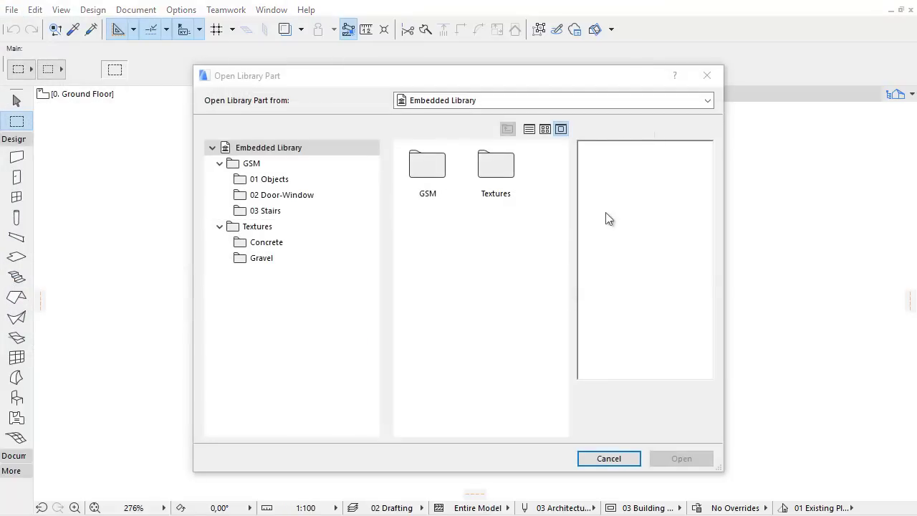
click(699, 102)
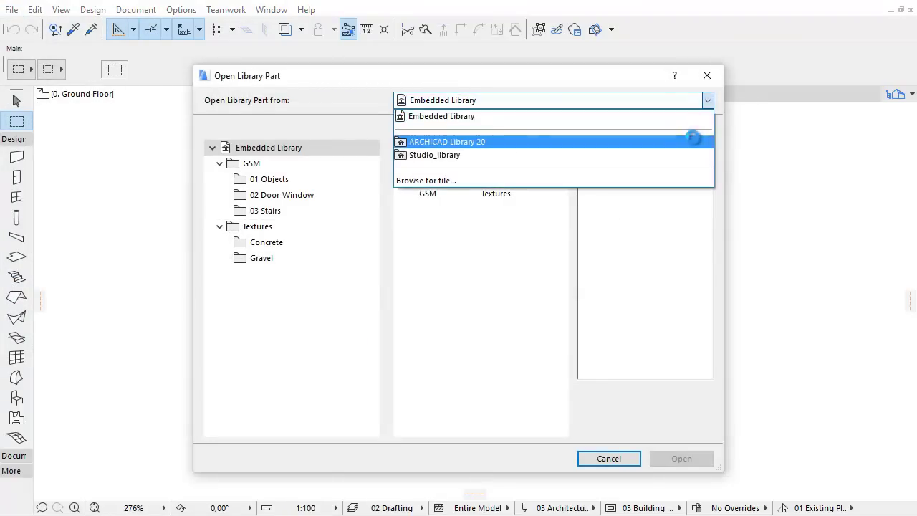
click(693, 141)
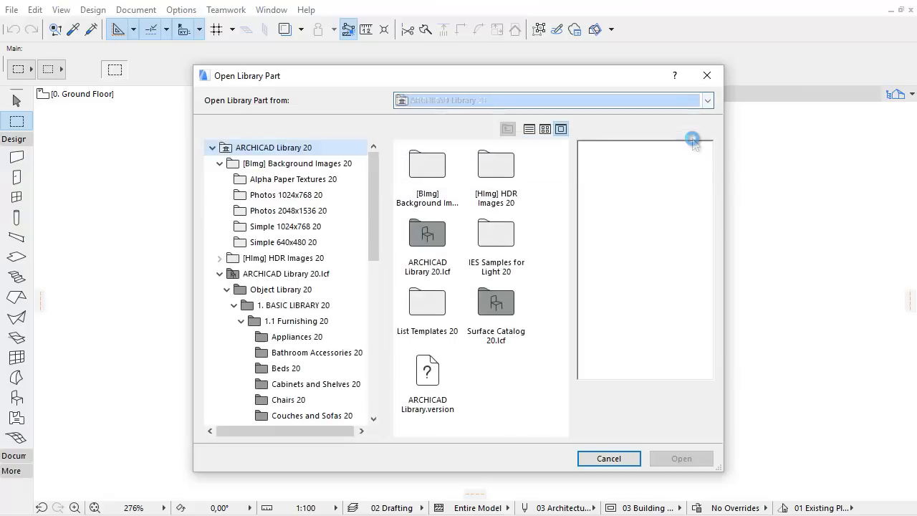
- Navigate Object Library 20 > Basic > Furnishing > Beds 20 and pick Crib 20.gsm
click(324, 279)
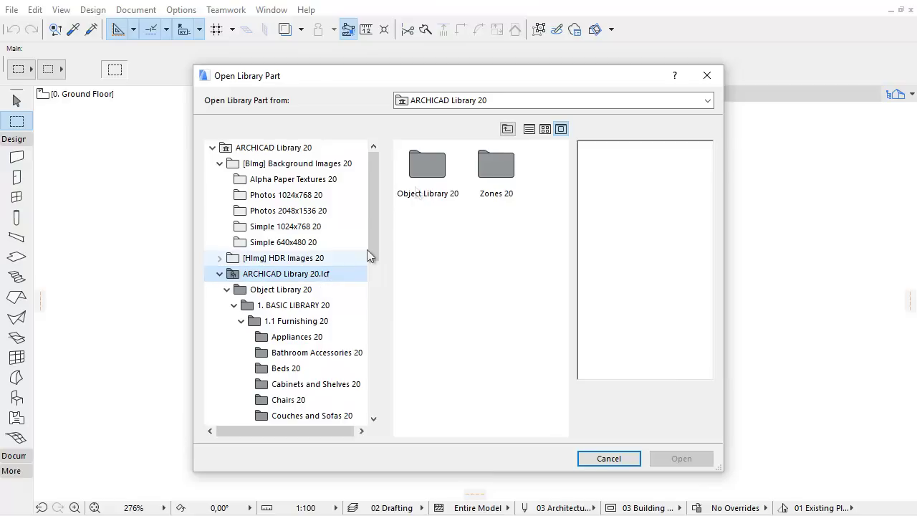
double_click(428, 166)
double_click(429, 170)
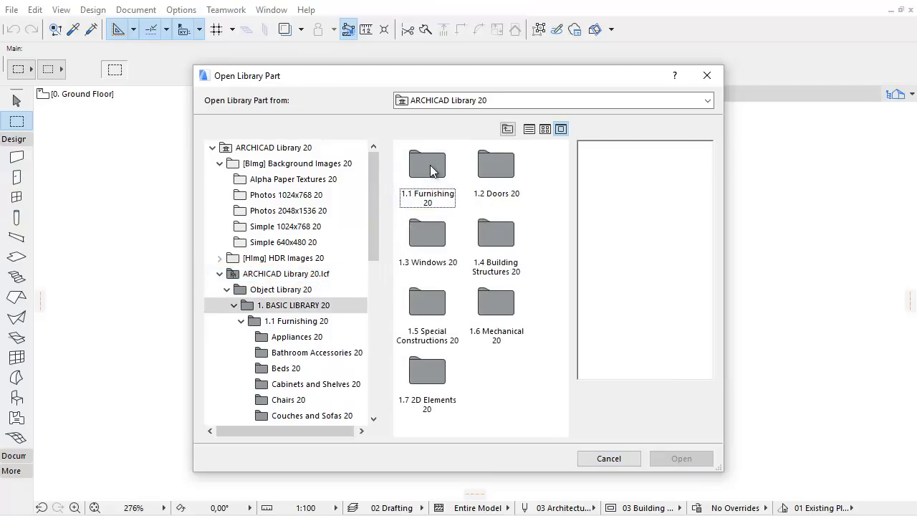
double_click(430, 170)
double_click(430, 239)
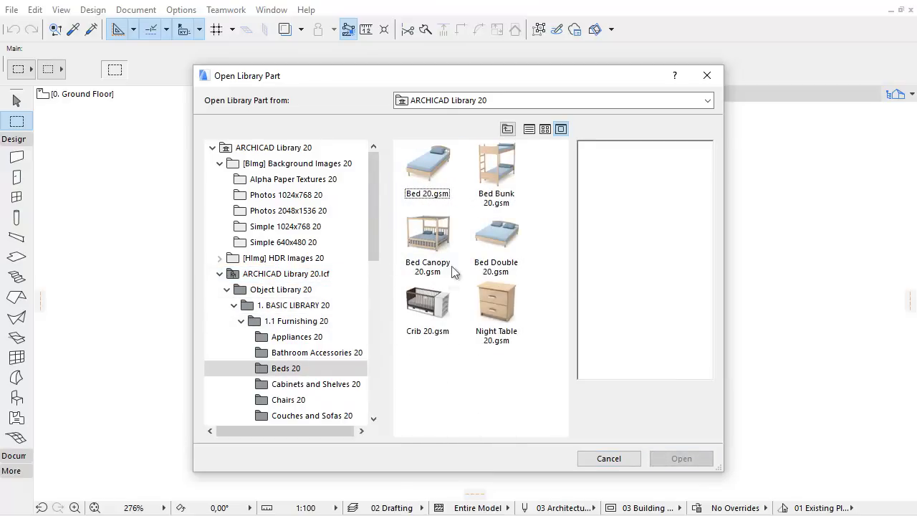
click(445, 297)
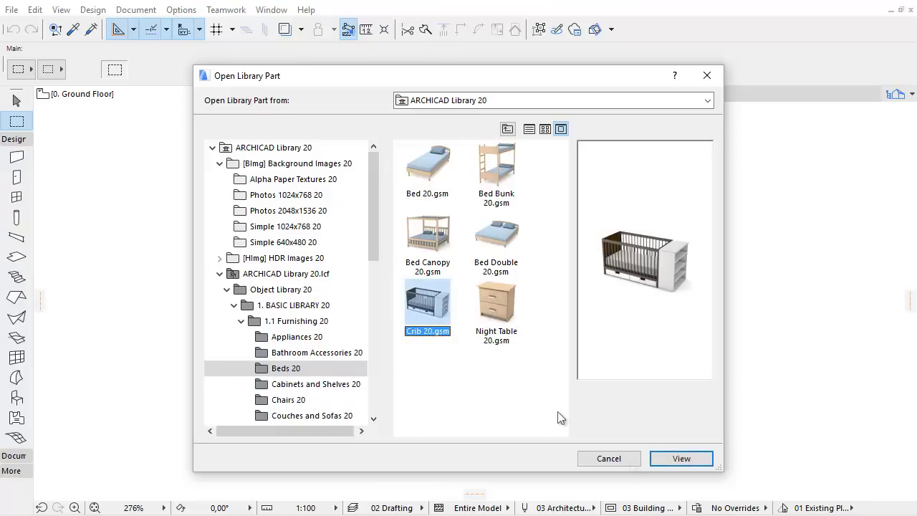
- View Crib 20 read-only, cancel saving a copy, and close the Crib 20 object
click(681, 458)
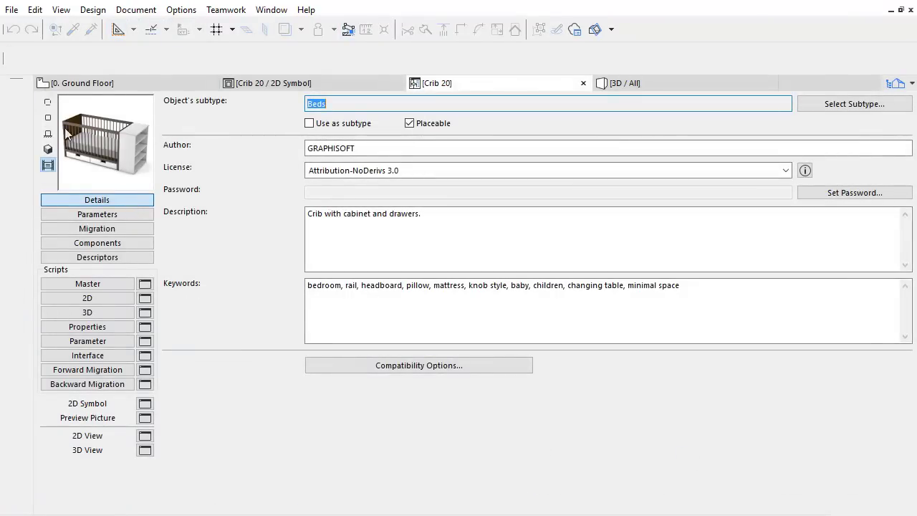
click(12, 11)
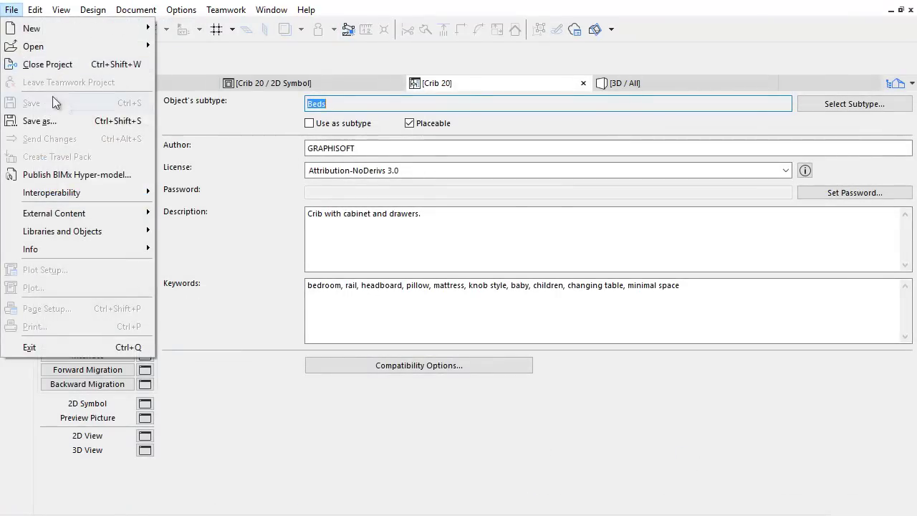
click(81, 121)
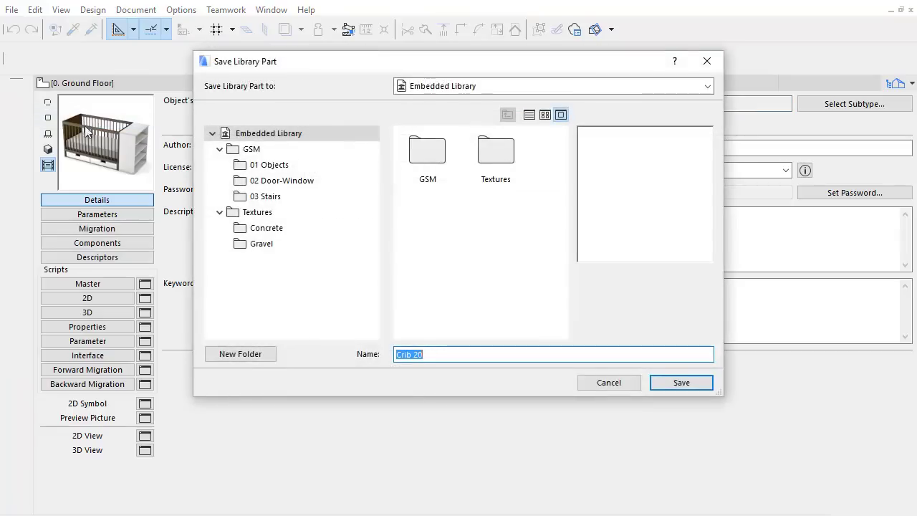
click(504, 84)
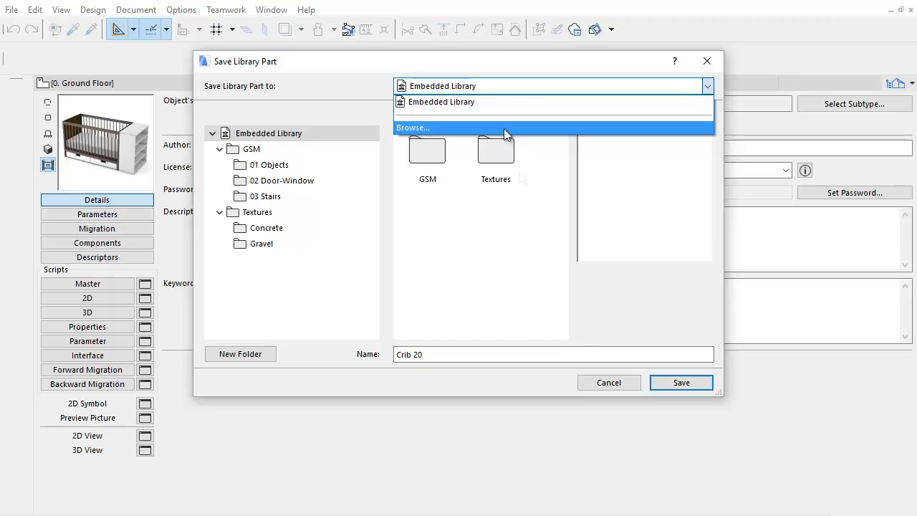
click(617, 380)
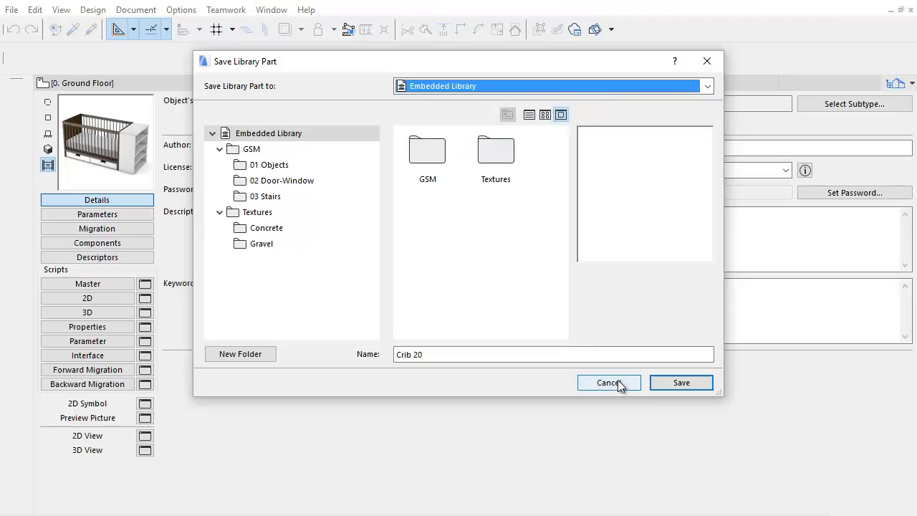
click(617, 380)
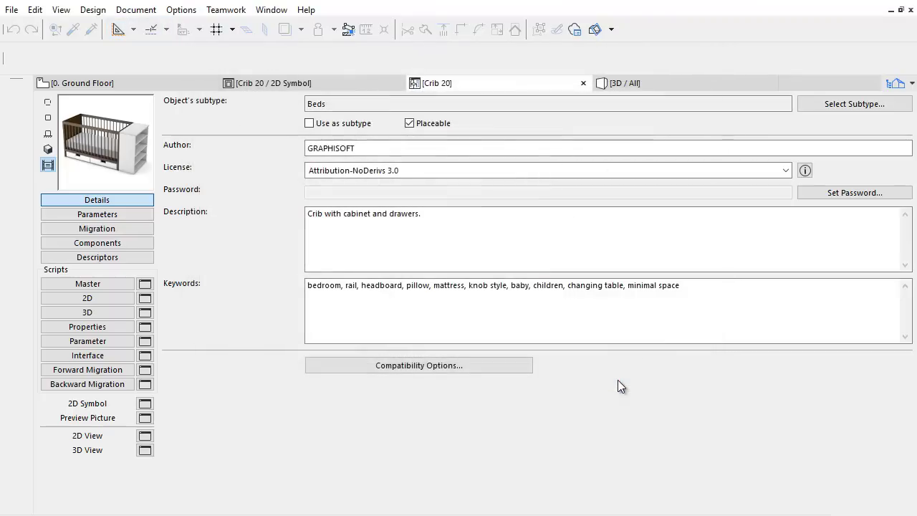
click(910, 9)
- Locate adobewall.jpg in Studio_library's Textures folder and list external apps to open it
click(11, 9)
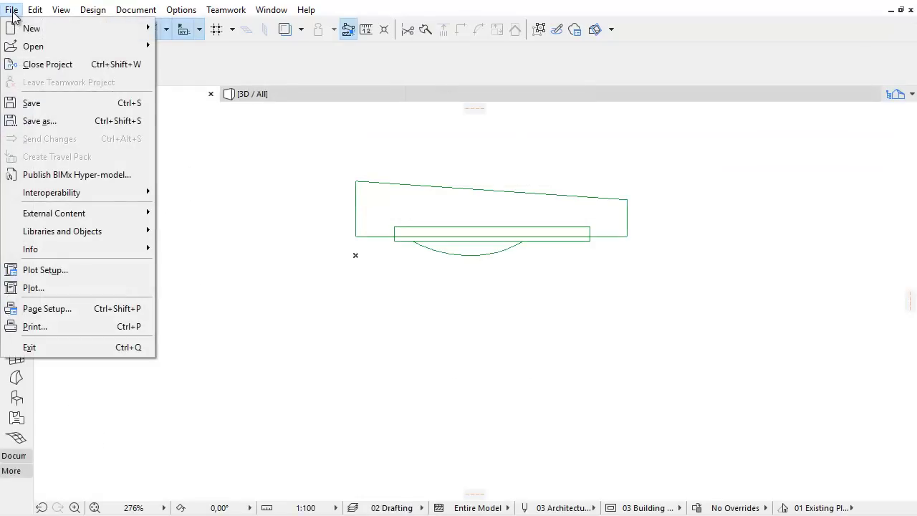
mouse_move(62, 231)
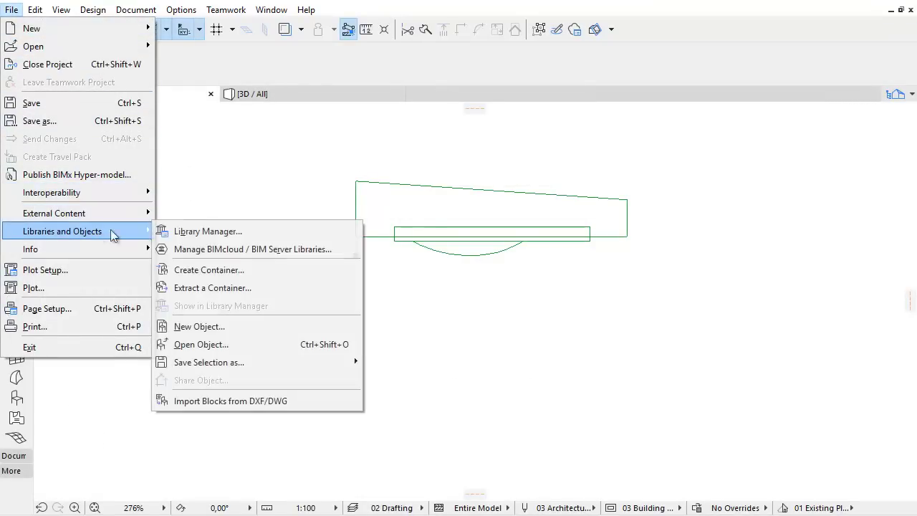
click(258, 344)
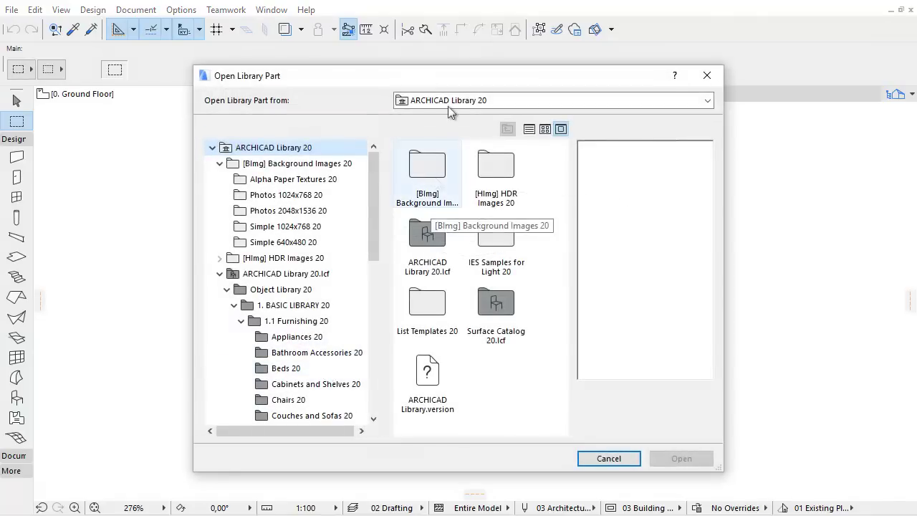
click(449, 104)
click(429, 150)
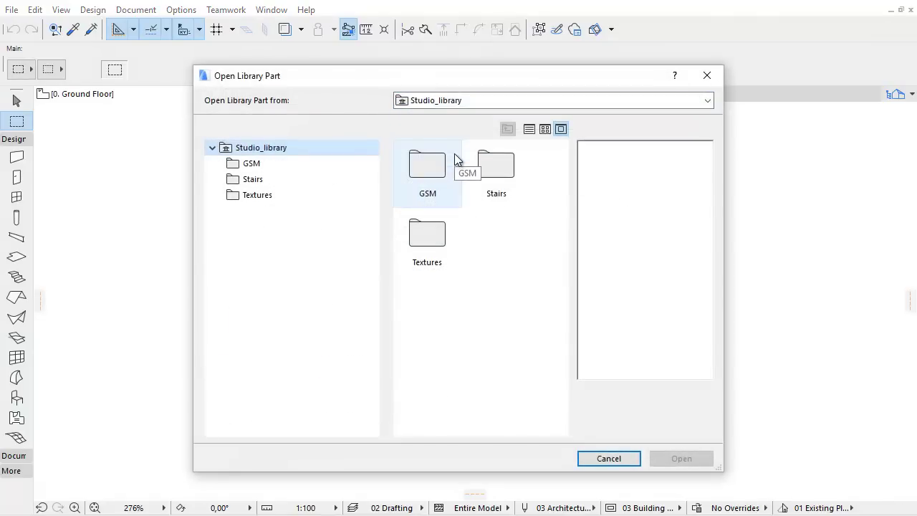
double_click(443, 230)
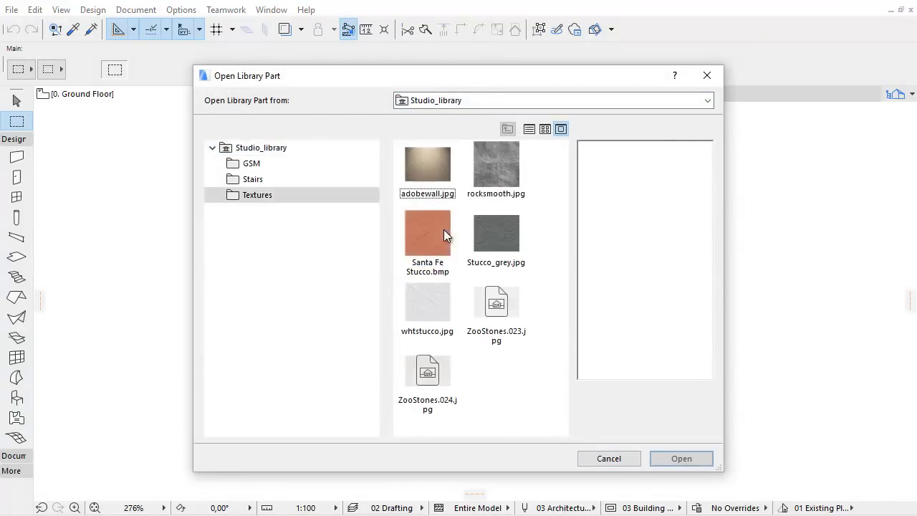
click(454, 194)
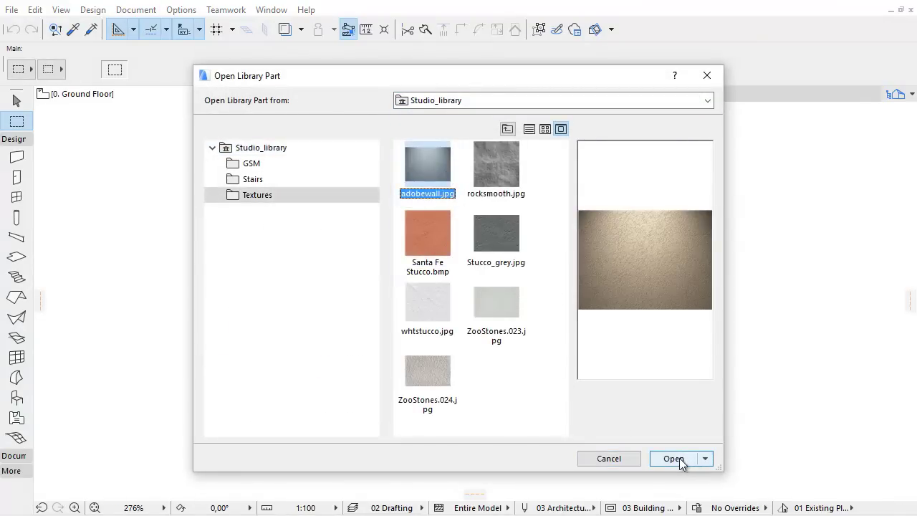
click(706, 459)
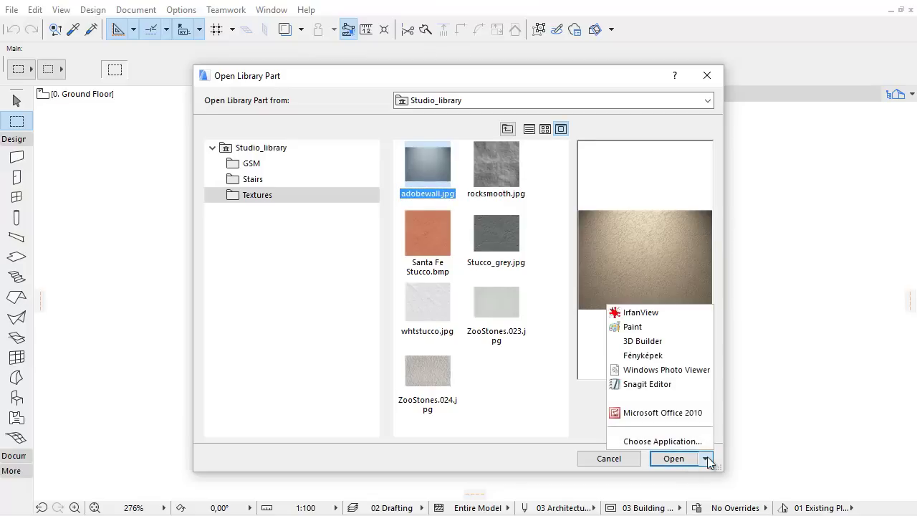
- Open adobewall.jpg in Paint and draw a thick bright-red curving stroke across it
click(666, 326)
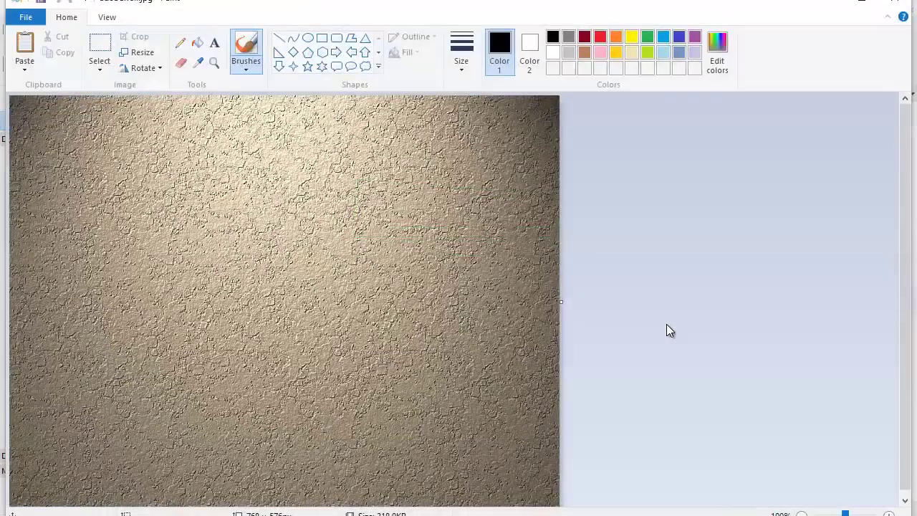
click(585, 36)
click(464, 63)
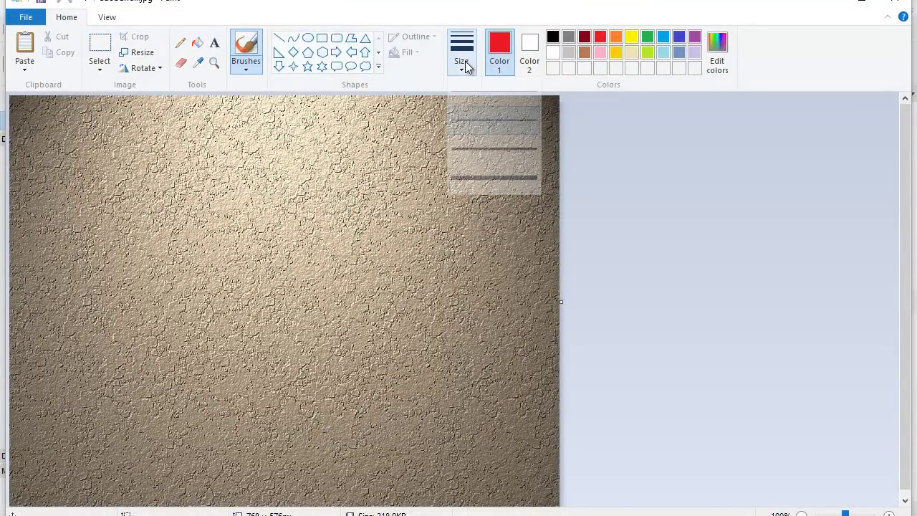
click(478, 177)
click(327, 187)
click(350, 194)
mouse_move(300, 159)
mouse_down()
mouse_move(398, 263)
mouse_move(527, 303)
mouse_up()
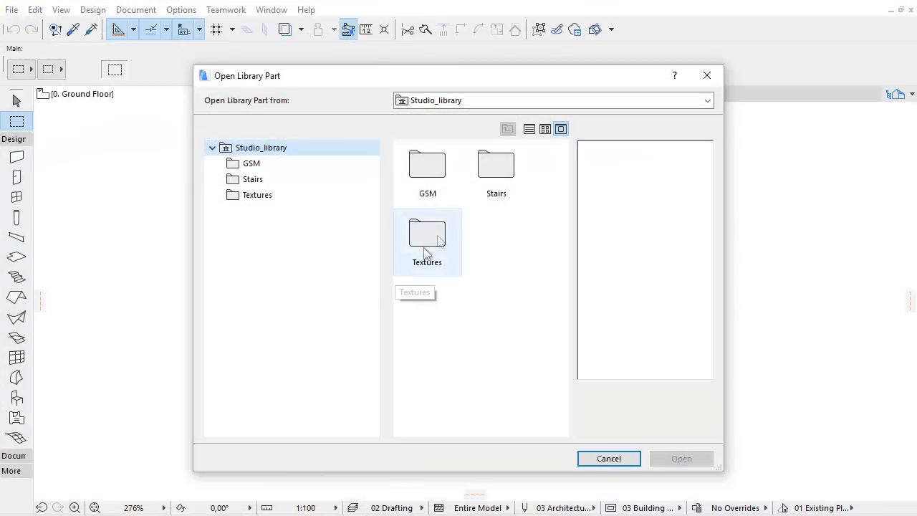
- Reopen Studio_library's Textures folder and preview the edited adobewall.jpg texture
double_click(425, 252)
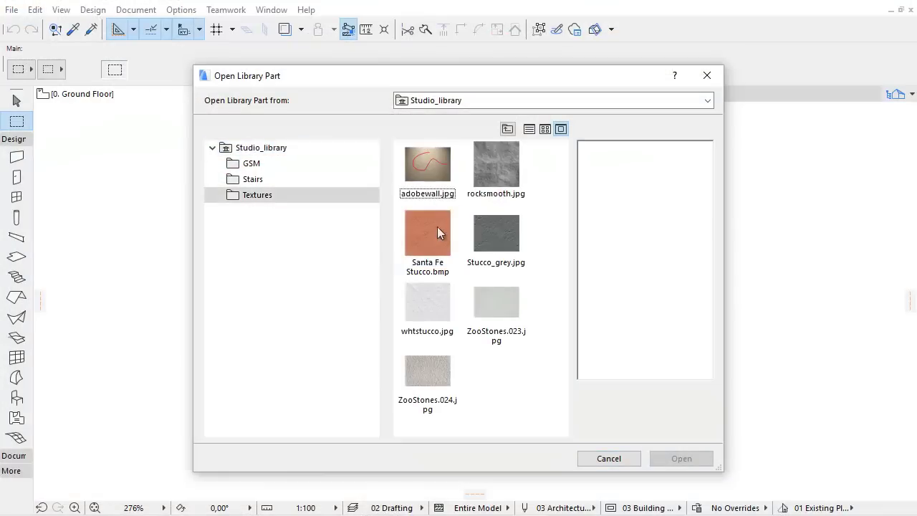
click(442, 166)
click(414, 164)
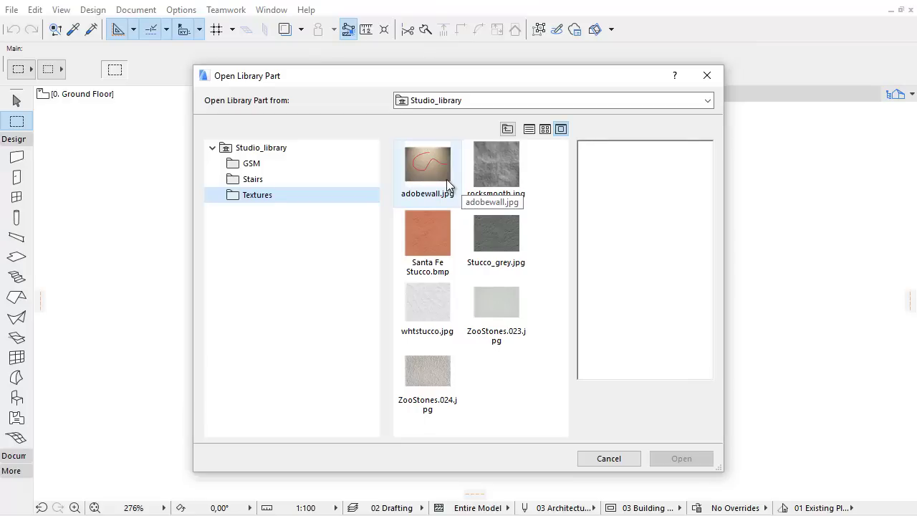
- In ARCHICAD Library 20, preview Surface Catalog's Brick 20 texture Archimats Pattern 09 with viewer apps listed
click(708, 100)
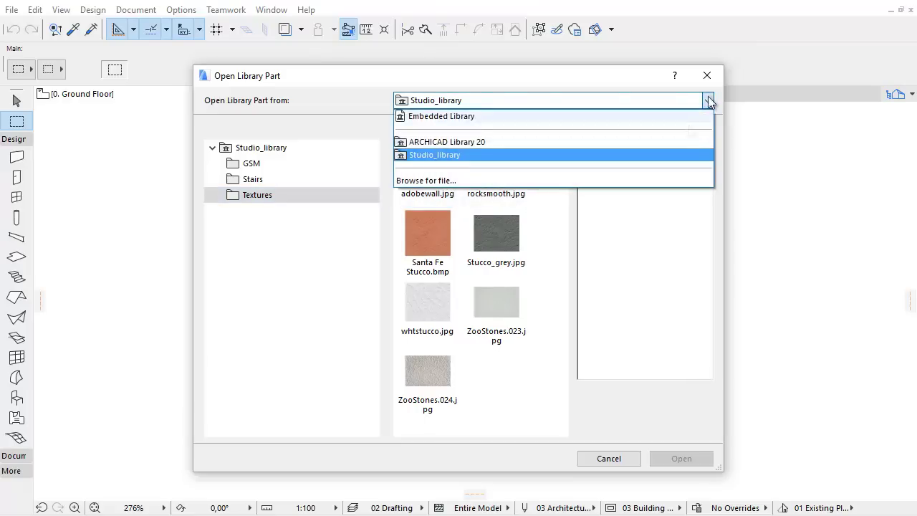
click(675, 142)
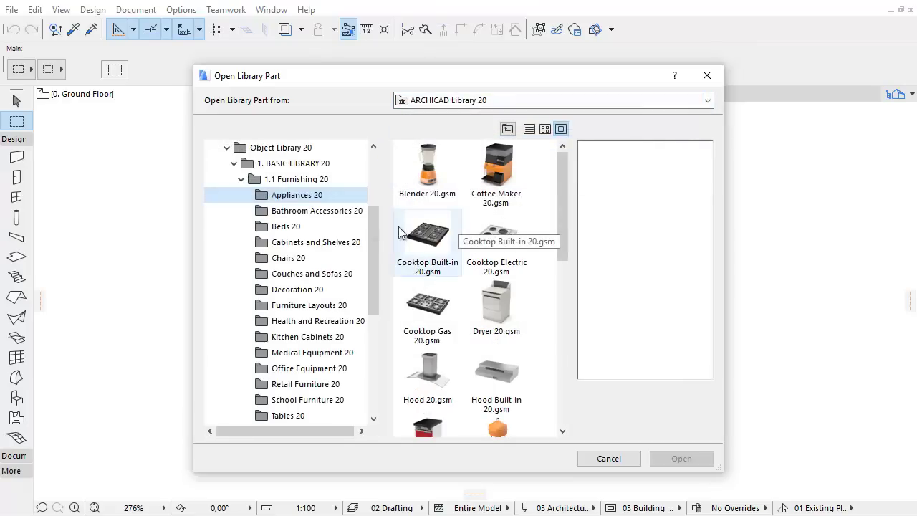
scroll(354, 233, down, 10)
click(238, 417)
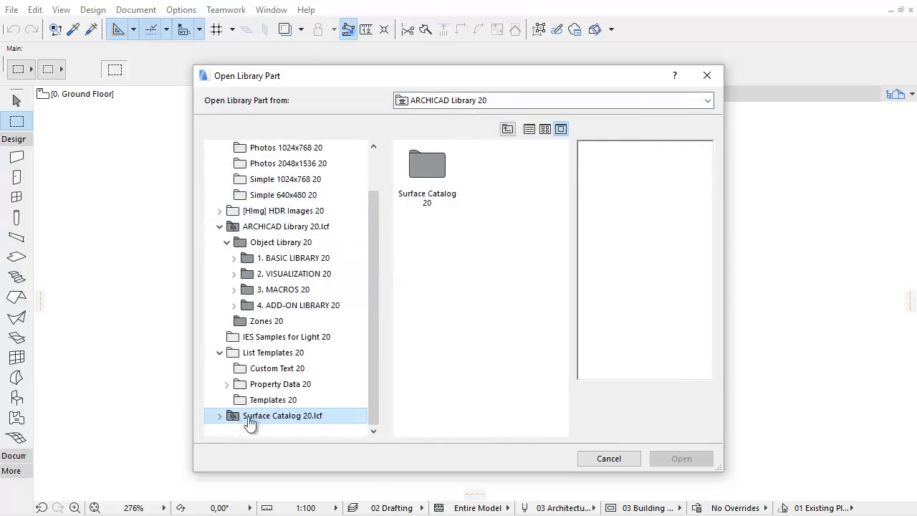
double_click(427, 168)
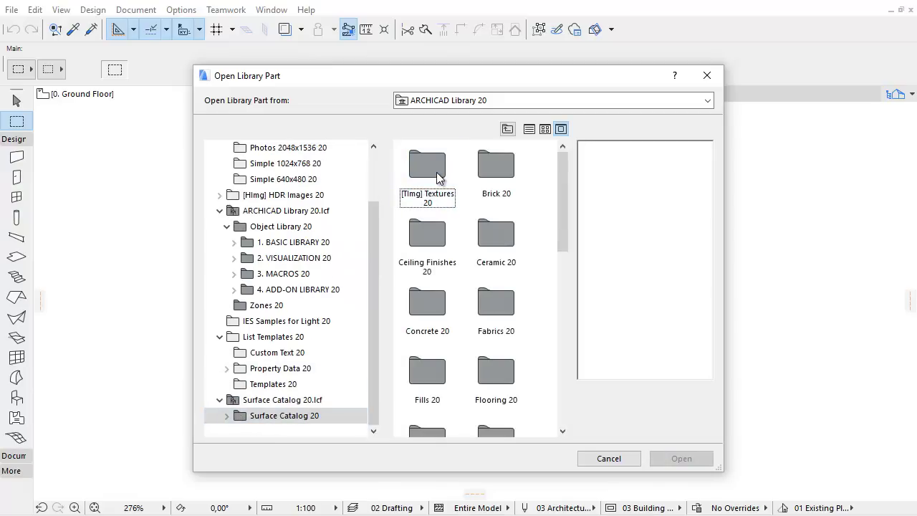
double_click(430, 169)
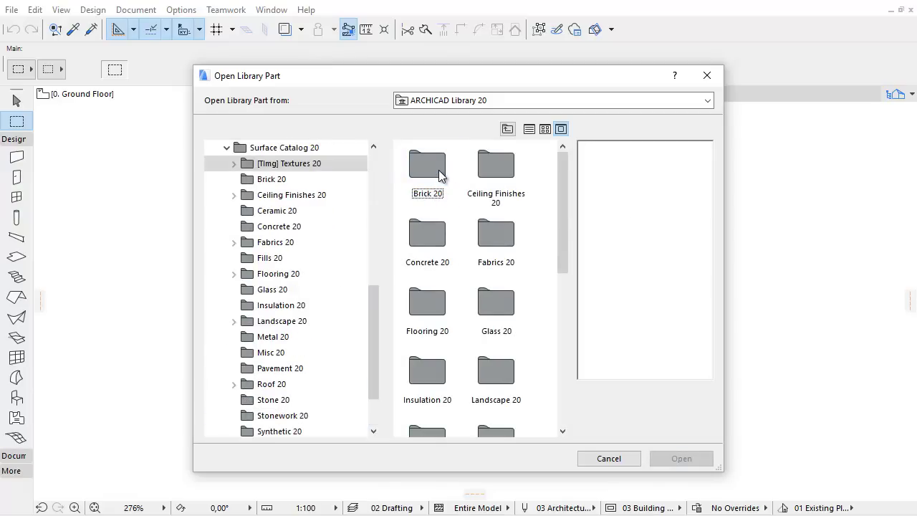
double_click(438, 169)
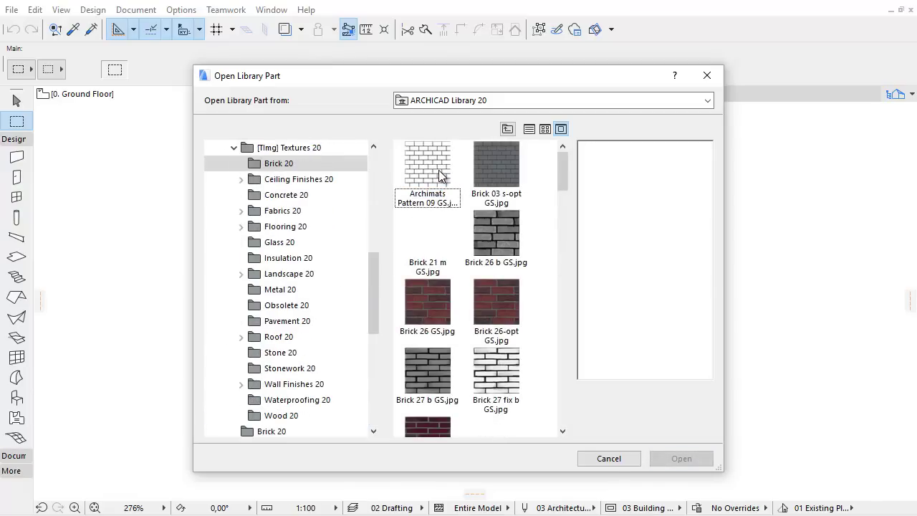
click(442, 172)
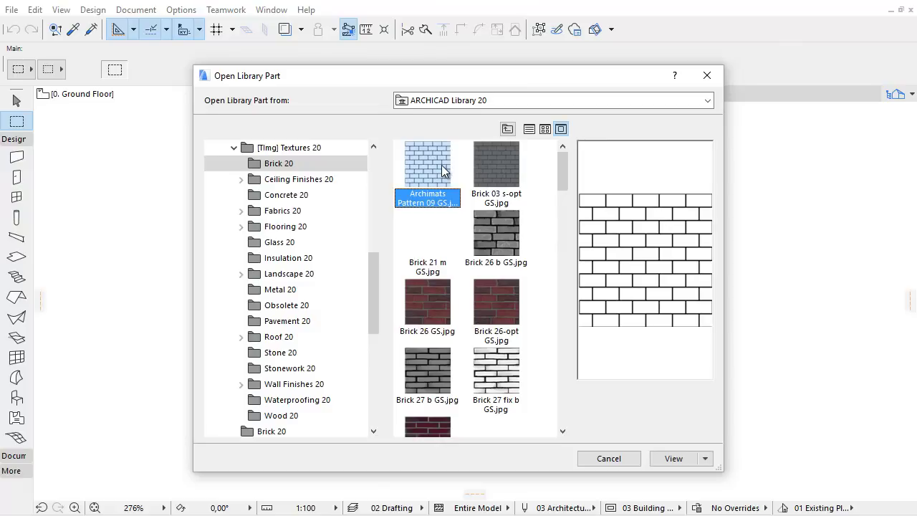
click(707, 459)
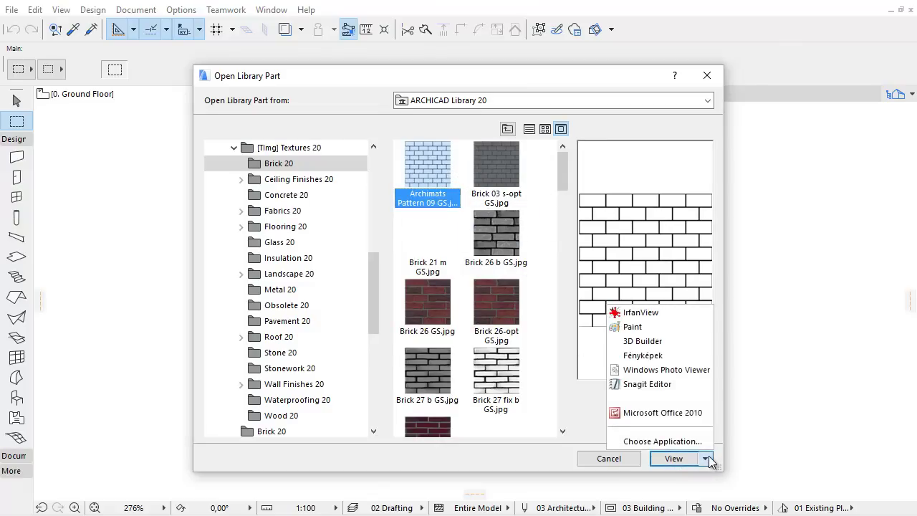